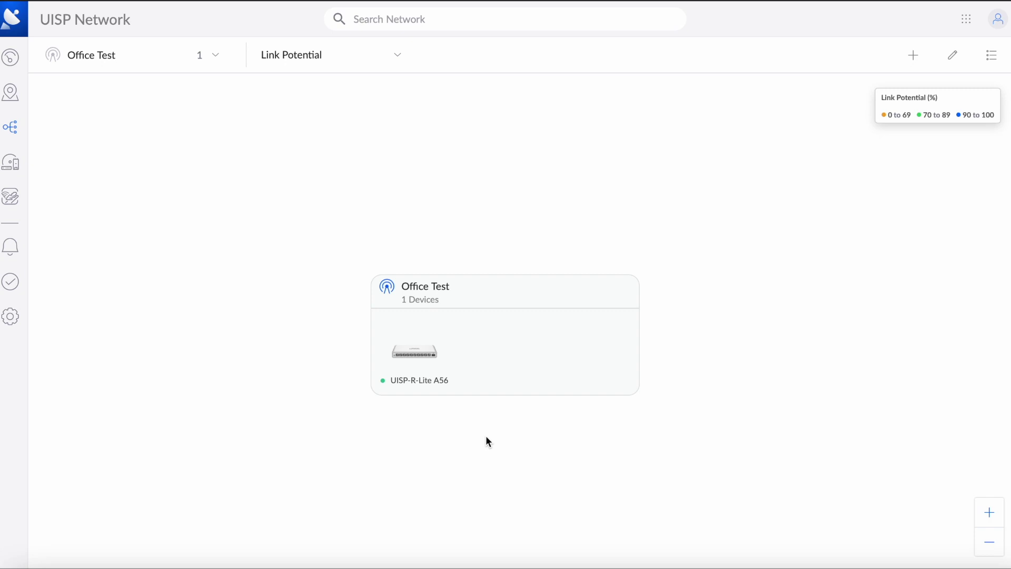
Open the UISP-R-Lite A56 router's details and list its interfaces 1–11 and Switch
{"action": "left_click", "coordinate": [404, 356]}
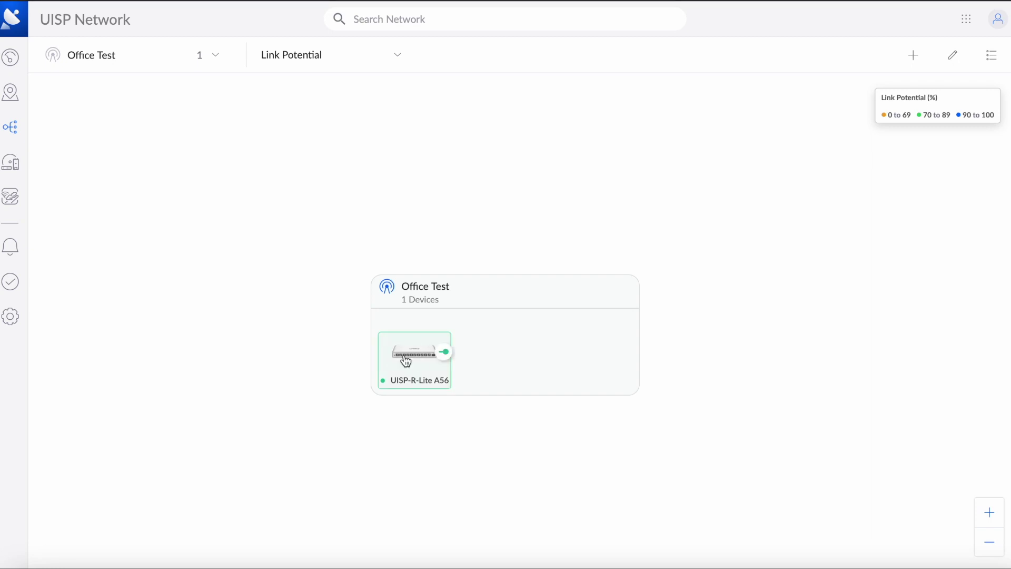
{"action": "left_click", "coordinate": [406, 361]}
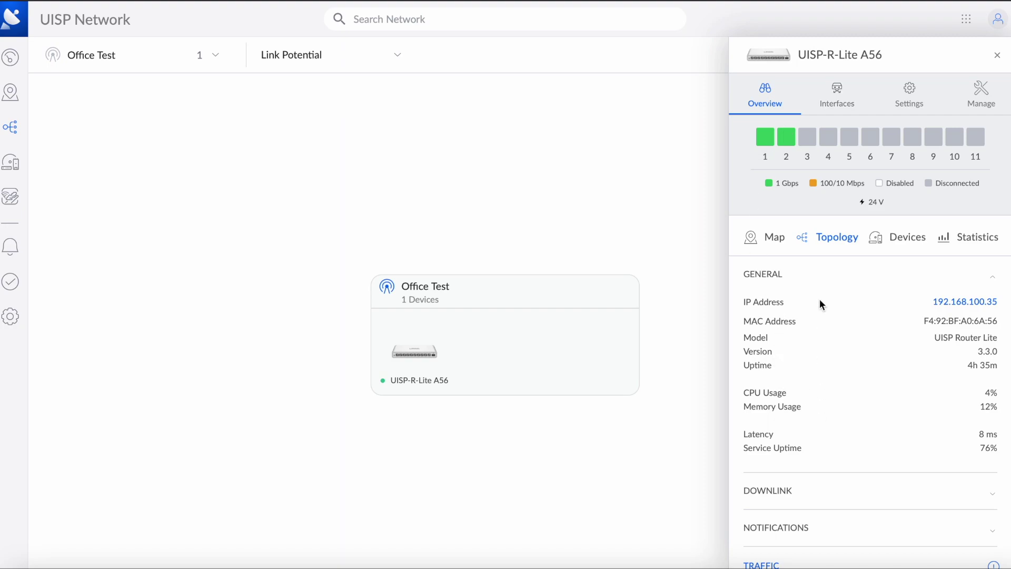
{"action": "left_click", "coordinate": [843, 94]}
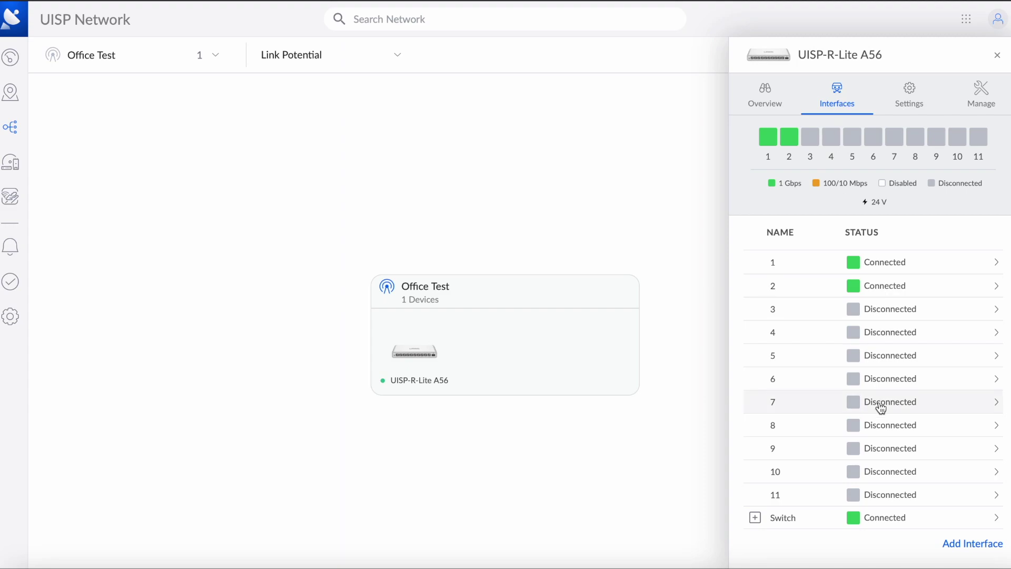
{"action": "mouse_move", "coordinate": [864, 451]}
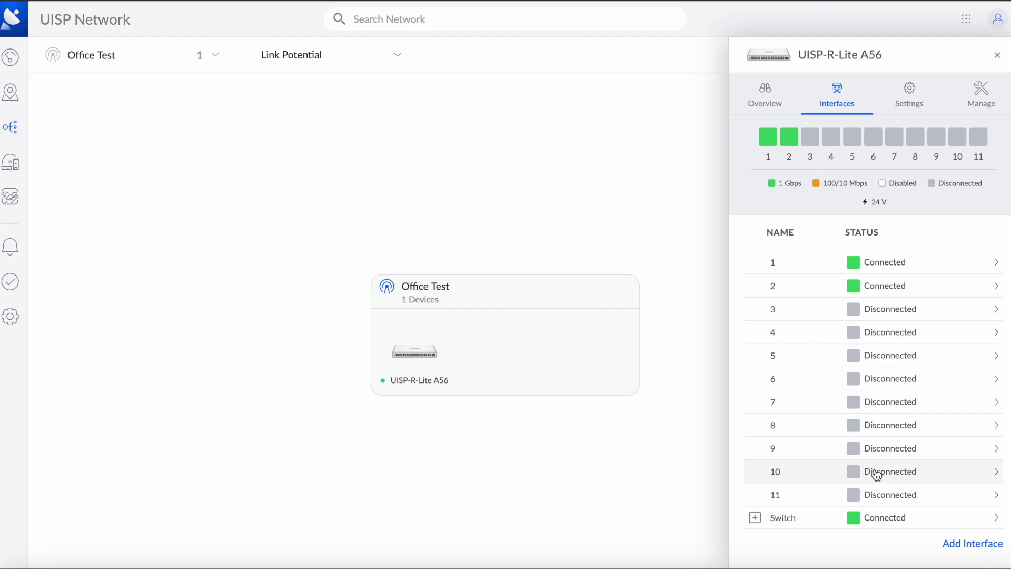
{"action": "left_click", "coordinate": [900, 519]}
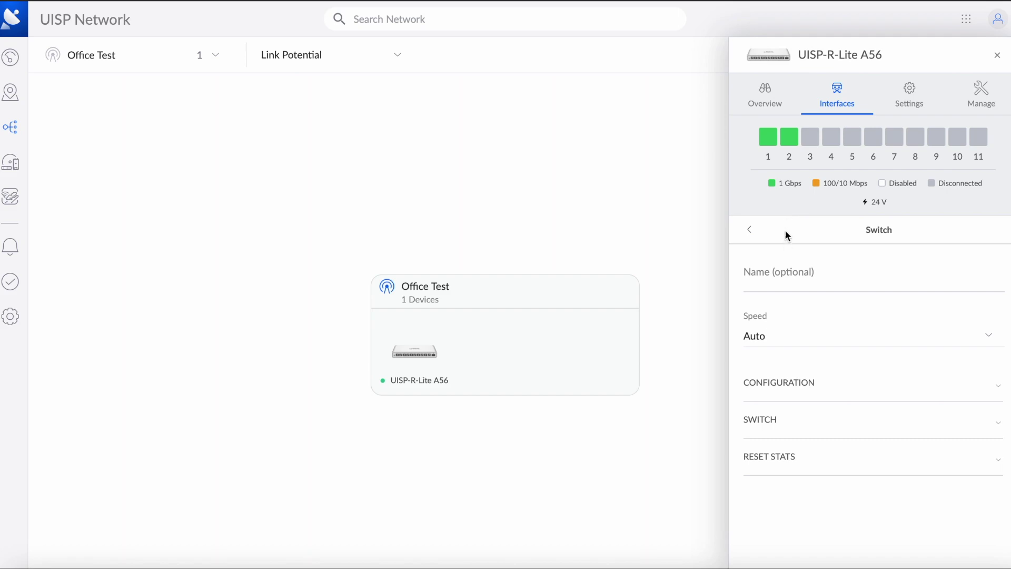
{"action": "left_click", "coordinate": [804, 274]}
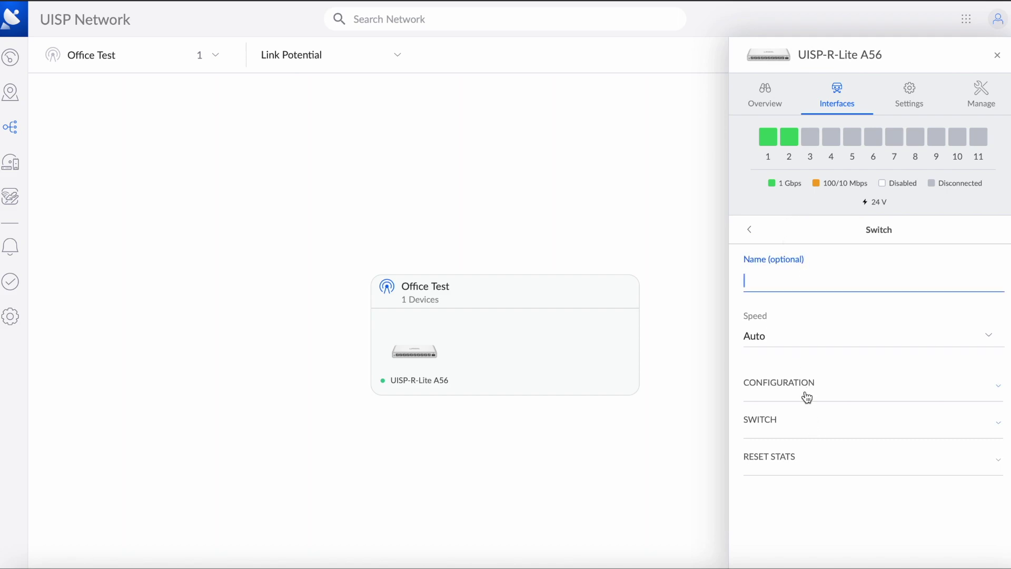
{"action": "left_click", "coordinate": [779, 422]}
{"action": "scroll", "coordinate": [827, 448], "scroll_direction": "down", "scroll_amount": 15}
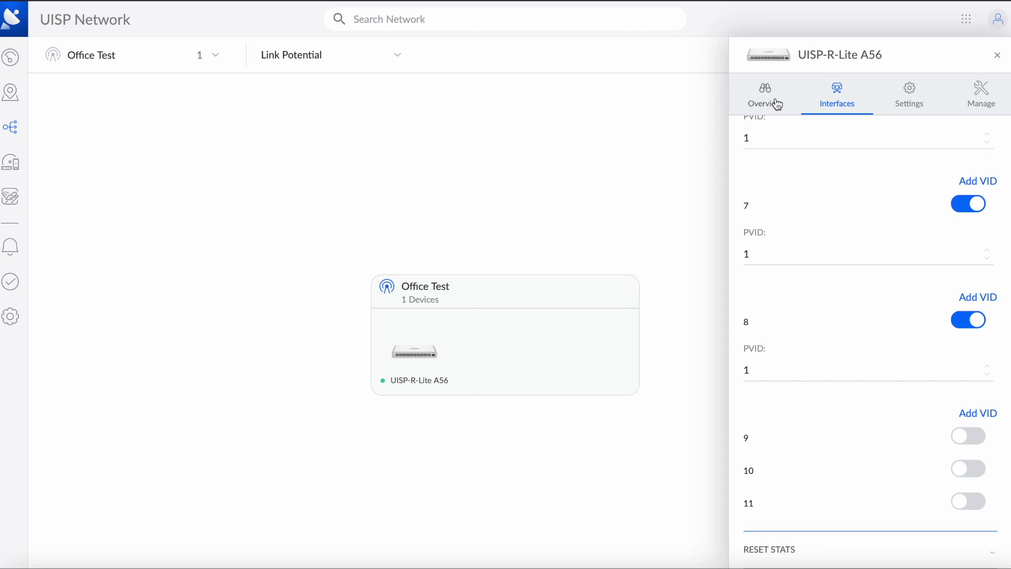
{"action": "left_click", "coordinate": [837, 104]}
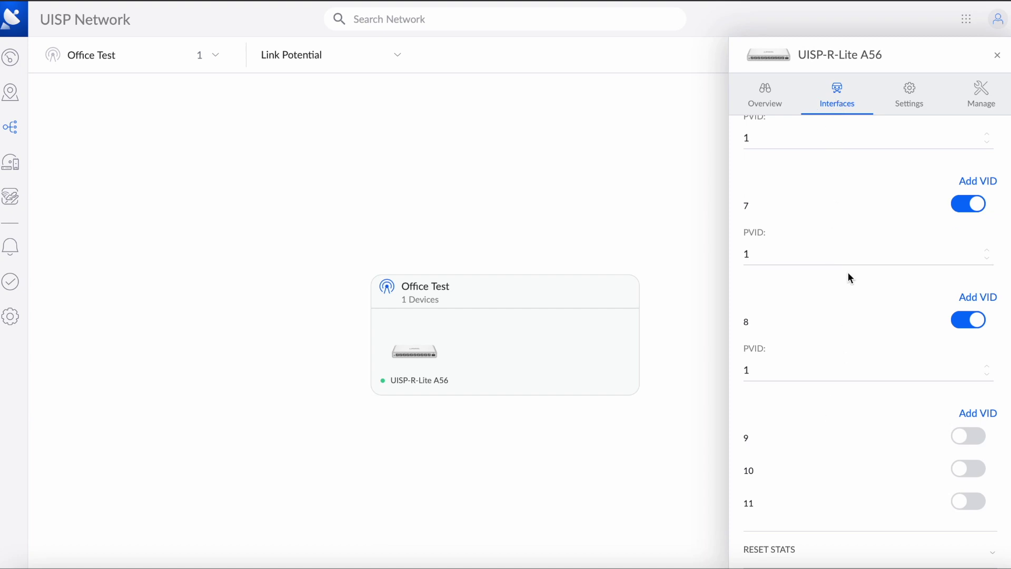
{"action": "scroll", "coordinate": [848, 273], "scroll_direction": "up", "scroll_amount": 8}
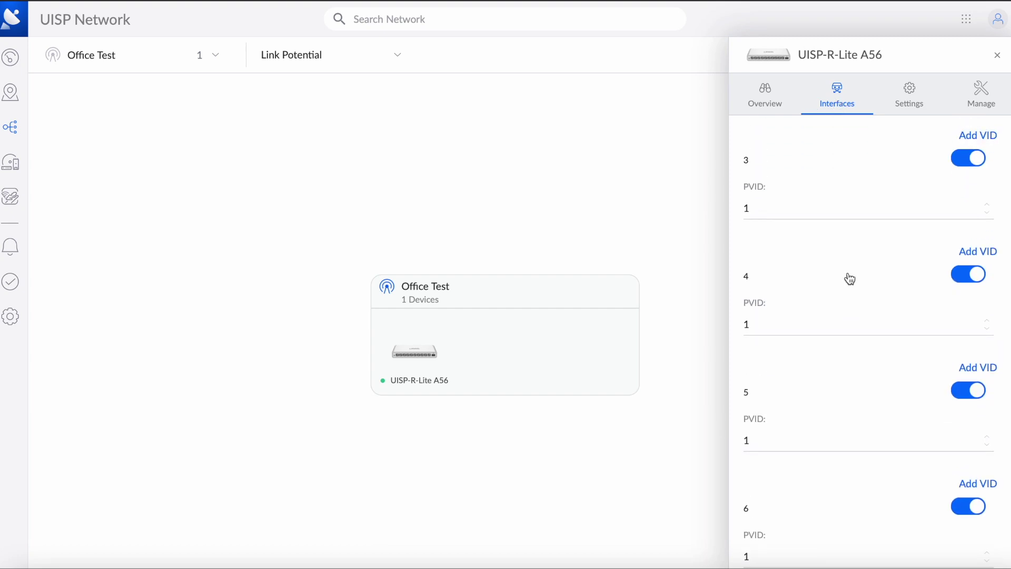
{"action": "scroll", "coordinate": [881, 174], "scroll_direction": "up", "scroll_amount": 8}
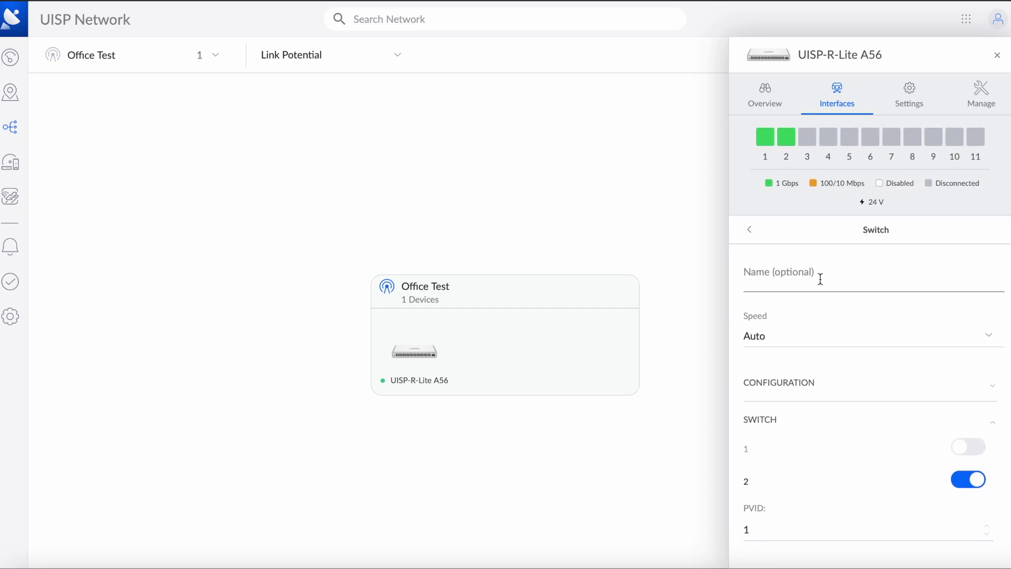
{"action": "left_click", "coordinate": [750, 229]}
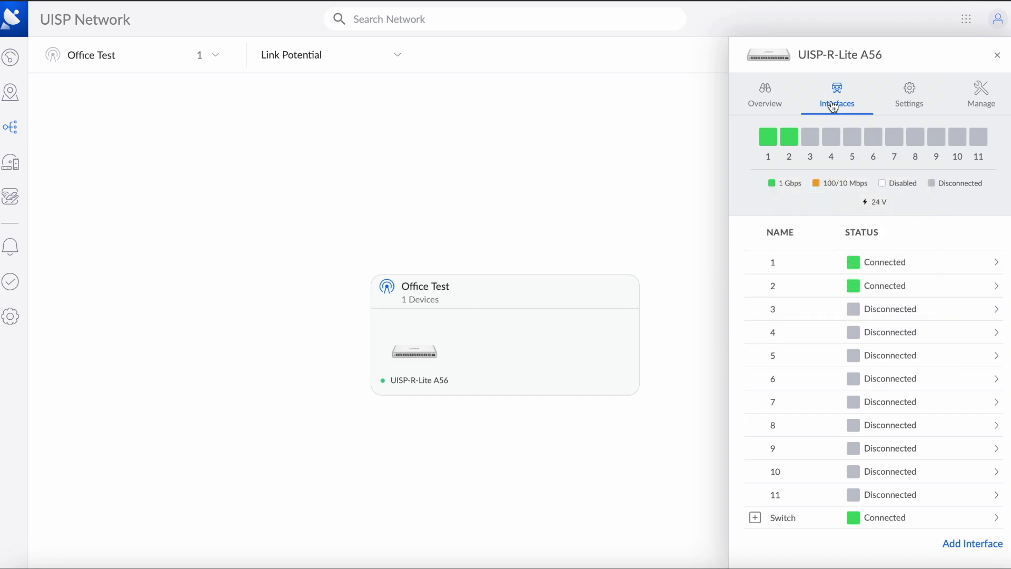
{"action": "mouse_move", "coordinate": [855, 259]}
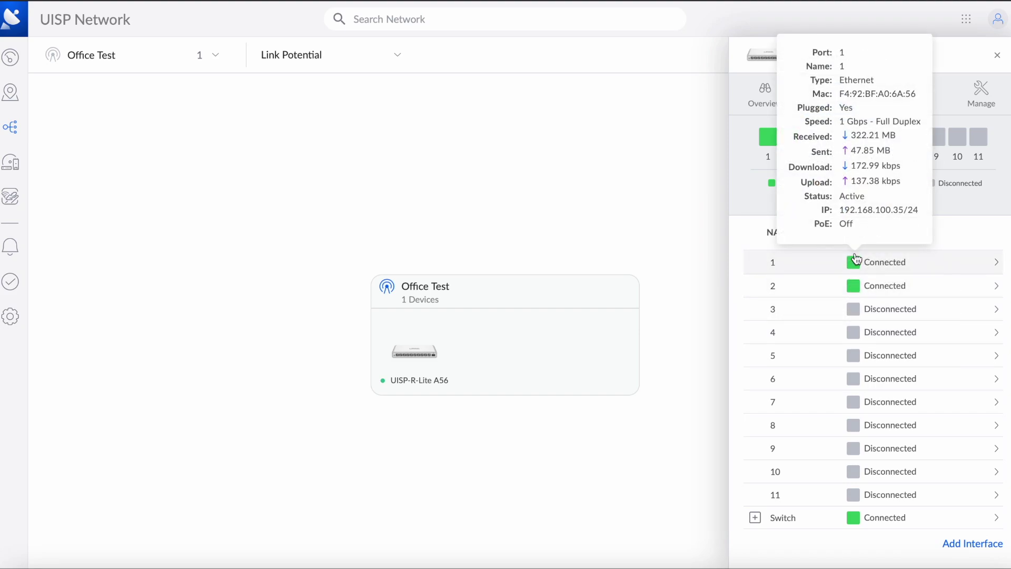
Add a VLAN interface named VLAN22-IOT with ID 22 on parent interface 9
{"action": "left_click", "coordinate": [967, 547]}
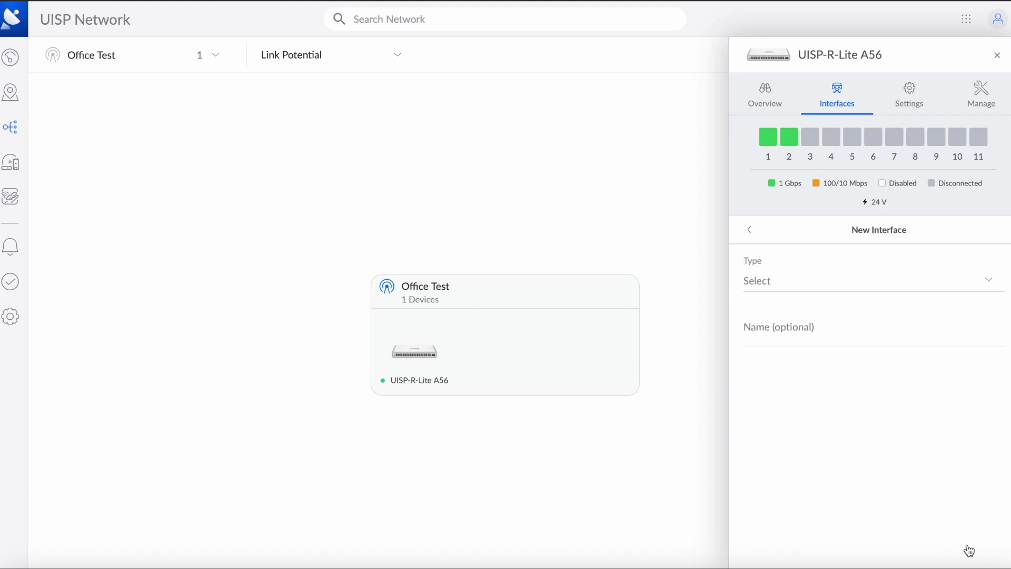
{"action": "left_click", "coordinate": [791, 284]}
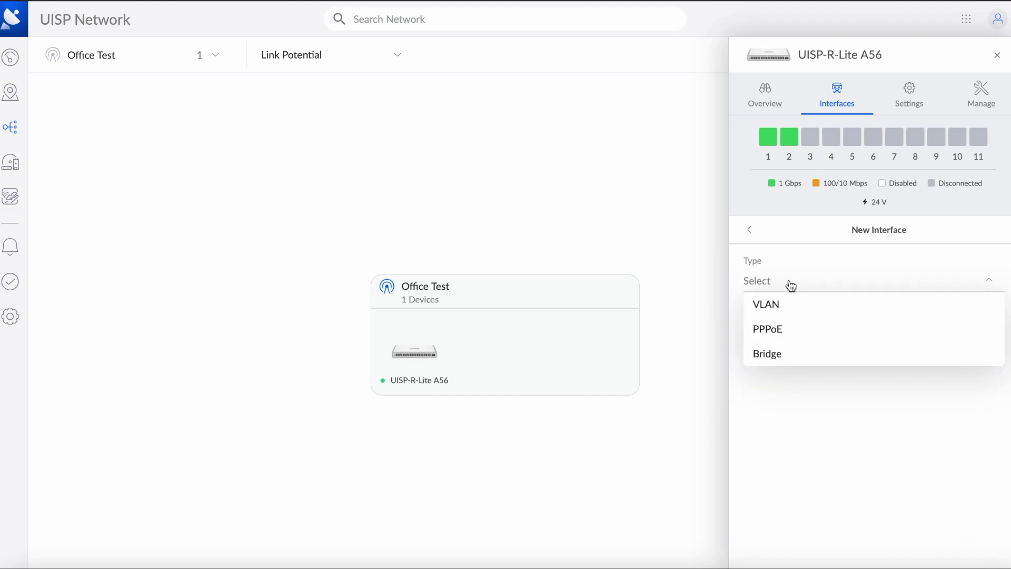
{"action": "left_click", "coordinate": [788, 307]}
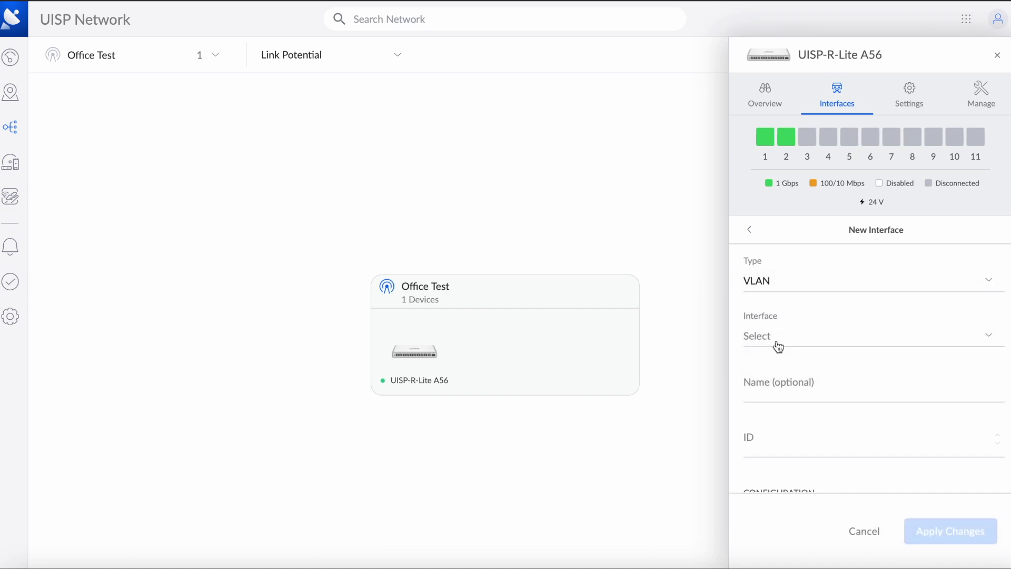
{"action": "left_click", "coordinate": [778, 347]}
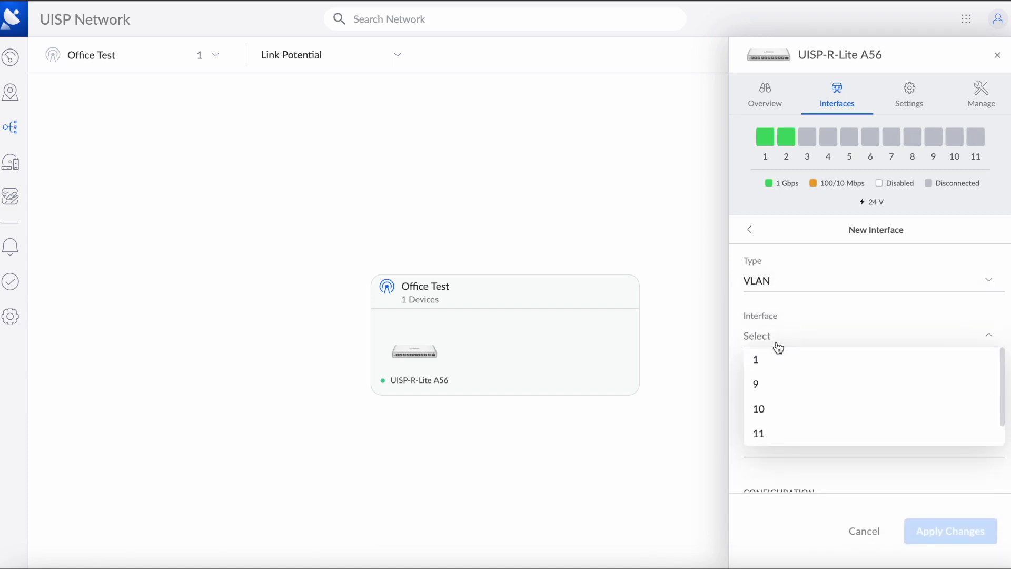
{"action": "left_click", "coordinate": [774, 385]}
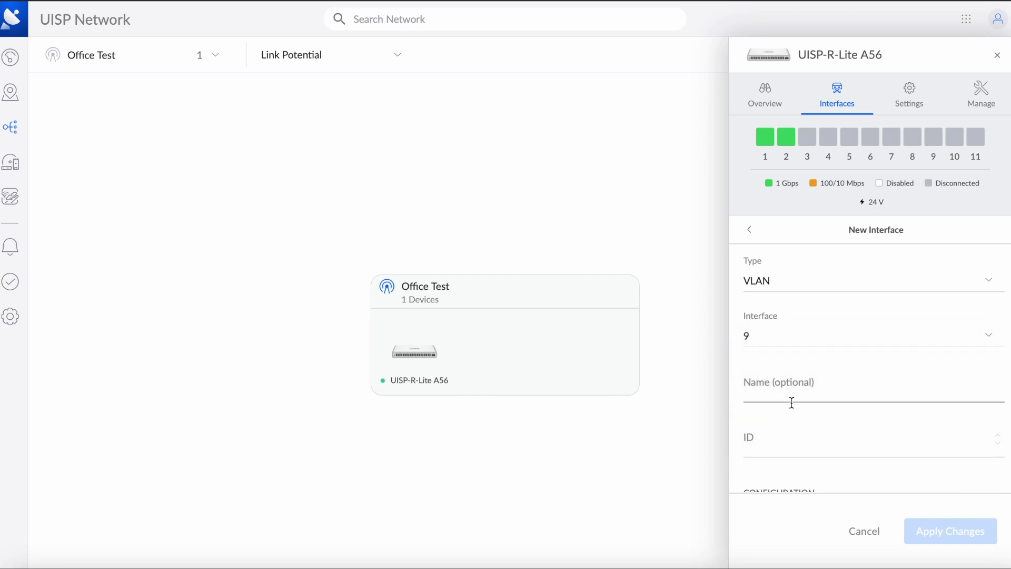
{"action": "left_click", "coordinate": [790, 398]}
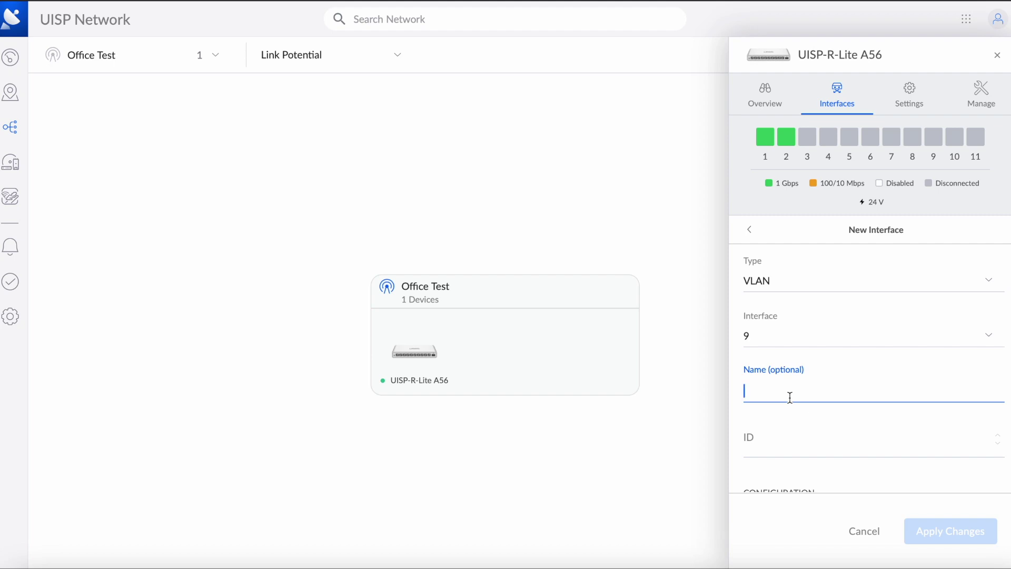
{"action": "type", "text": "VLAN22-IOT"}
{"action": "left_click", "coordinate": [793, 445]}
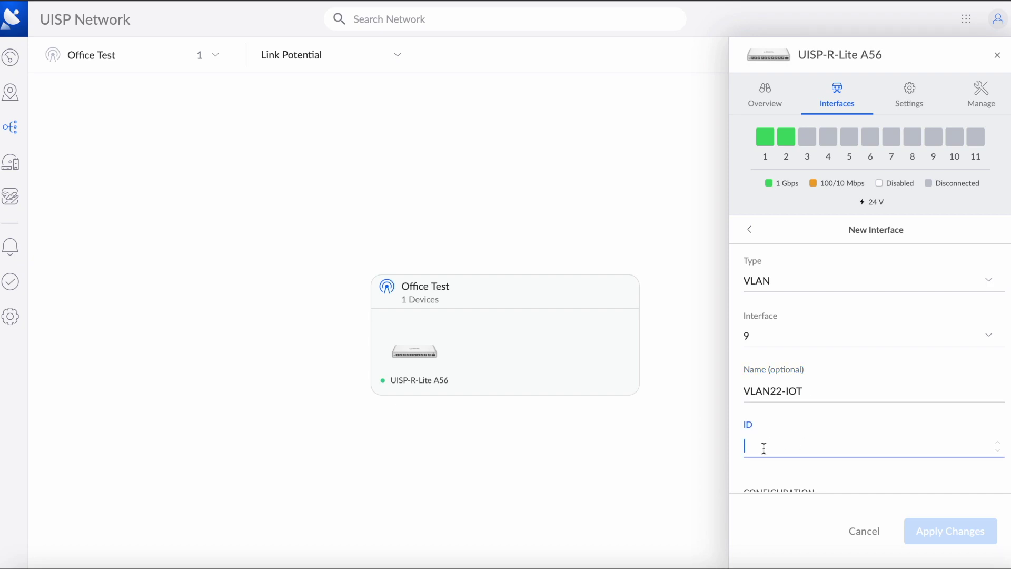
{"action": "type", "text": "22"}
{"action": "scroll", "coordinate": [851, 436], "scroll_direction": "down", "scroll_amount": 1}
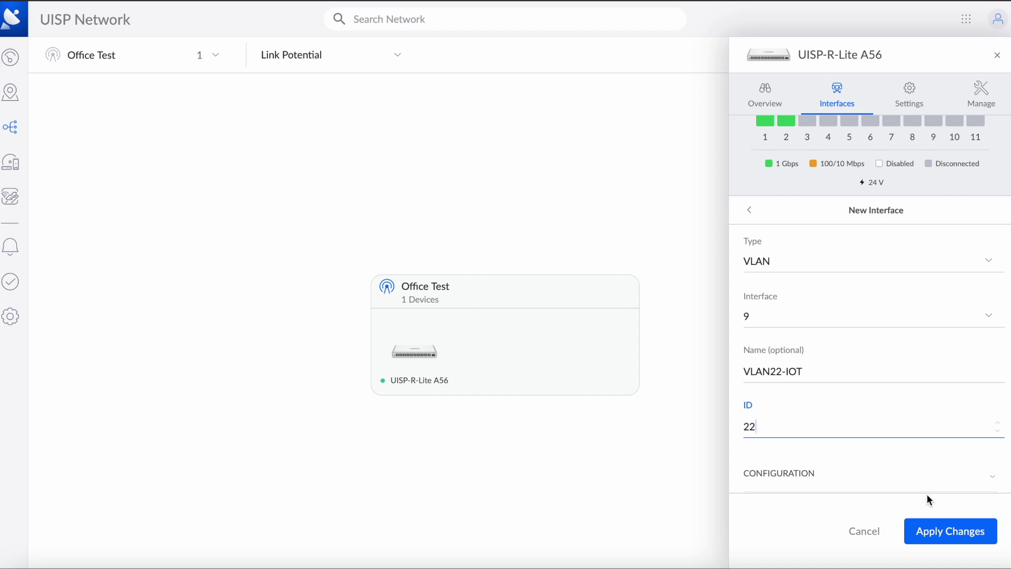
{"action": "left_click", "coordinate": [935, 533]}
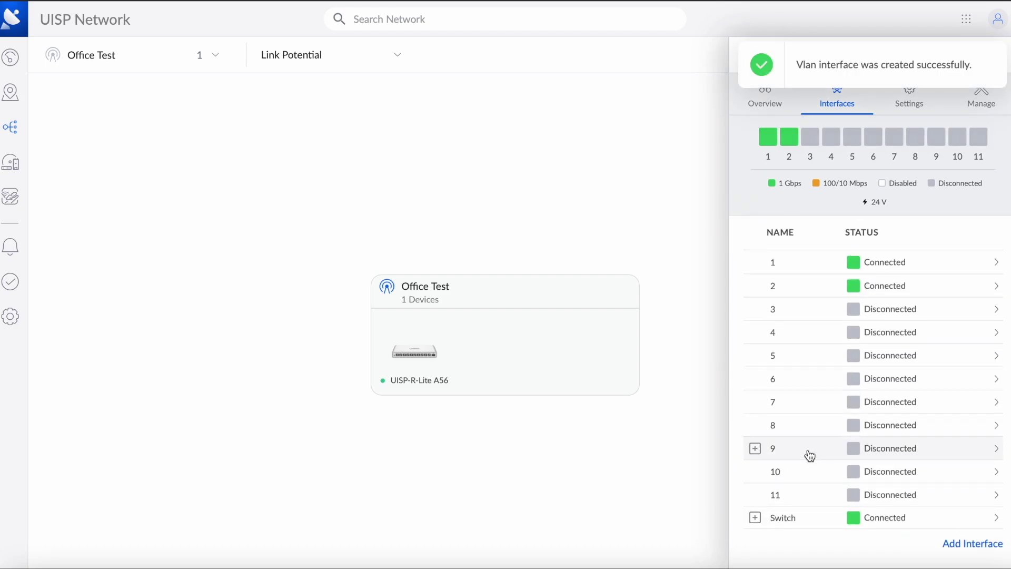
Enable IP addressing on interface 9 and enter static IP 192.168.200.1/24
{"action": "left_click", "coordinate": [810, 455]}
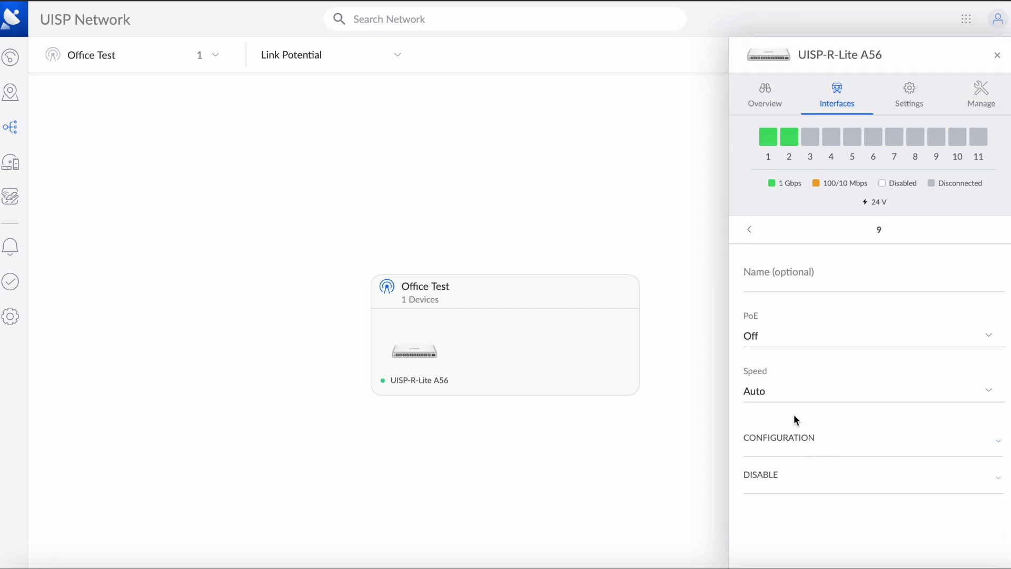
{"action": "left_click", "coordinate": [801, 447]}
{"action": "scroll", "coordinate": [821, 433], "scroll_direction": "down", "scroll_amount": 1}
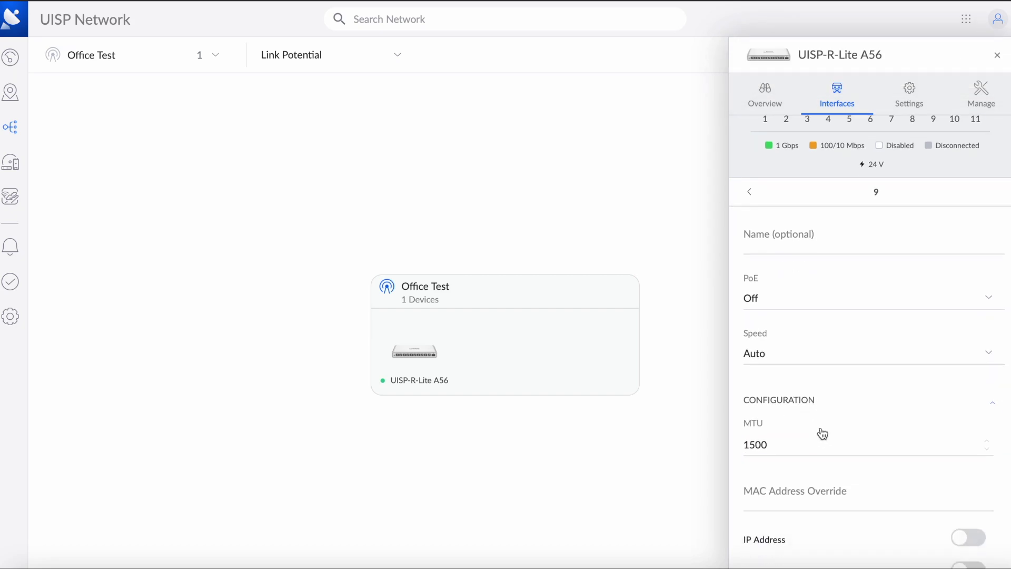
{"action": "scroll", "coordinate": [822, 433], "scroll_direction": "down", "scroll_amount": 3}
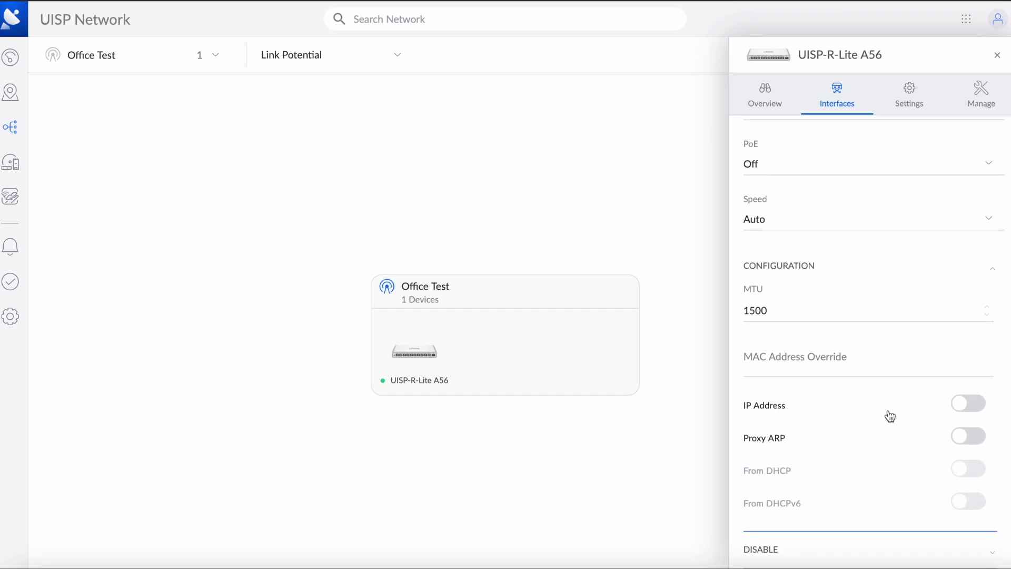
{"action": "left_click", "coordinate": [975, 407]}
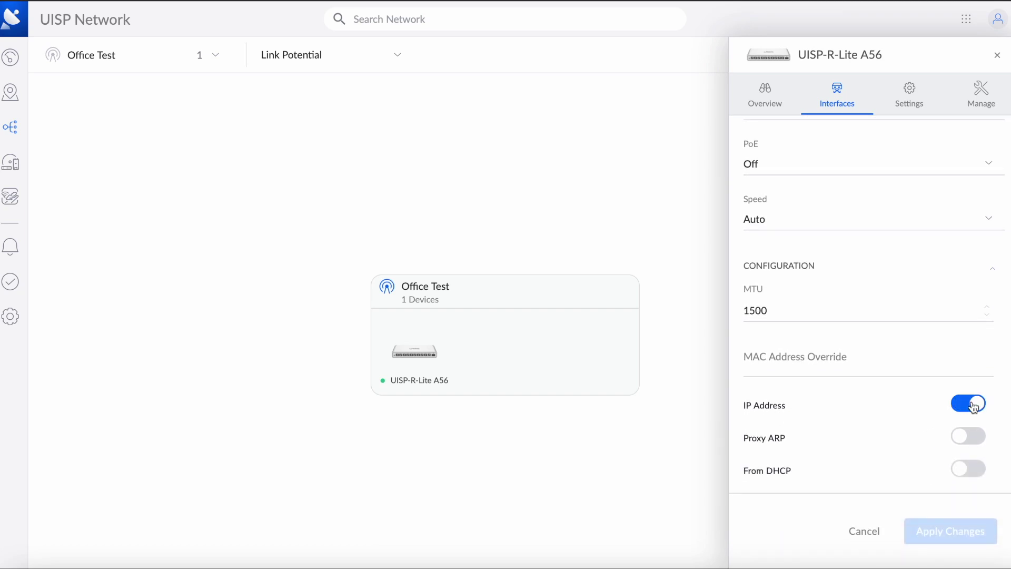
{"action": "scroll", "coordinate": [848, 469], "scroll_direction": "down", "scroll_amount": 3}
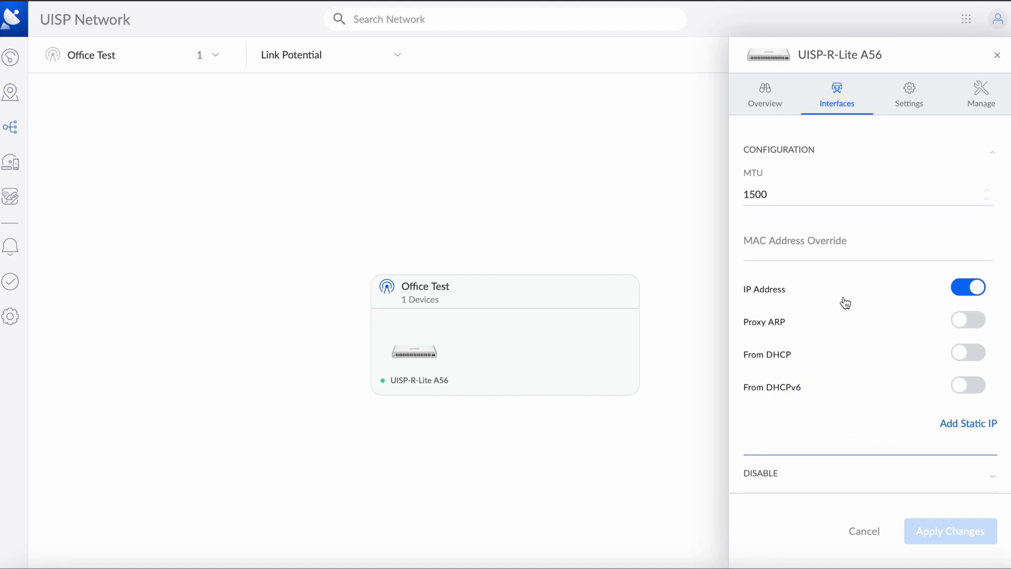
{"action": "left_click", "coordinate": [960, 426]}
{"action": "left_click", "coordinate": [817, 435]}
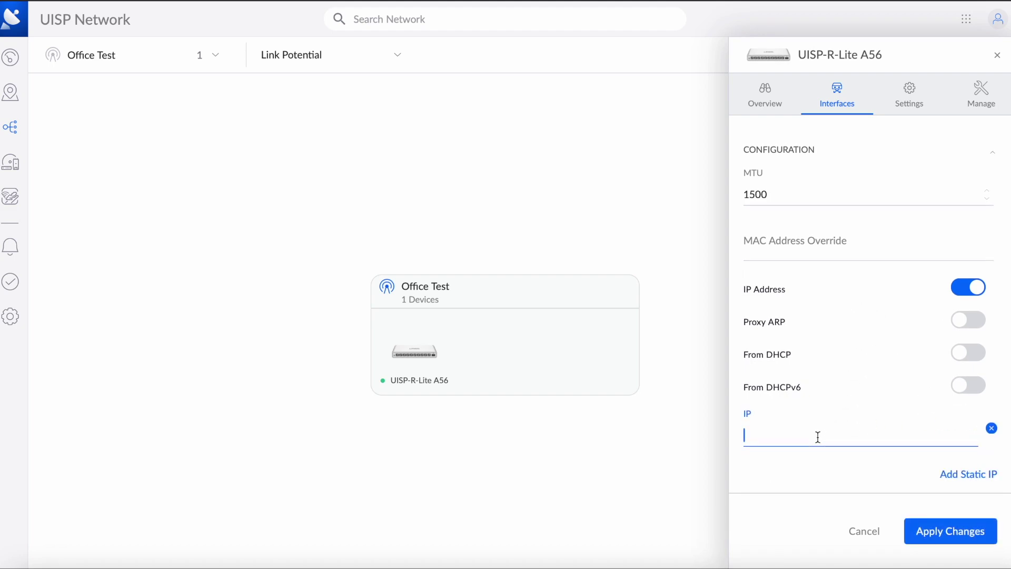
{"action": "type", "text": "19"}
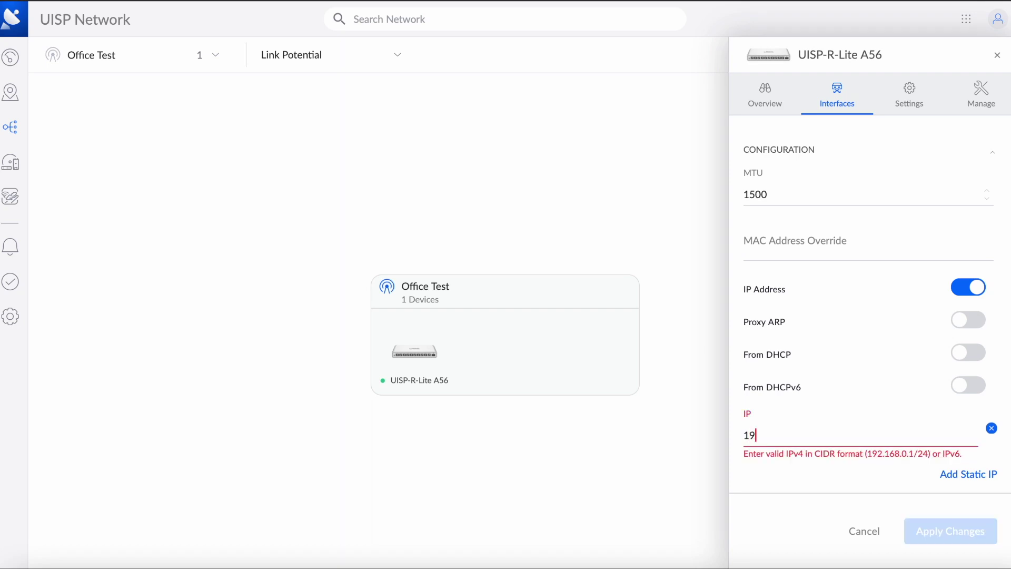
{"action": "type", "text": "2.168.200.1/24"}
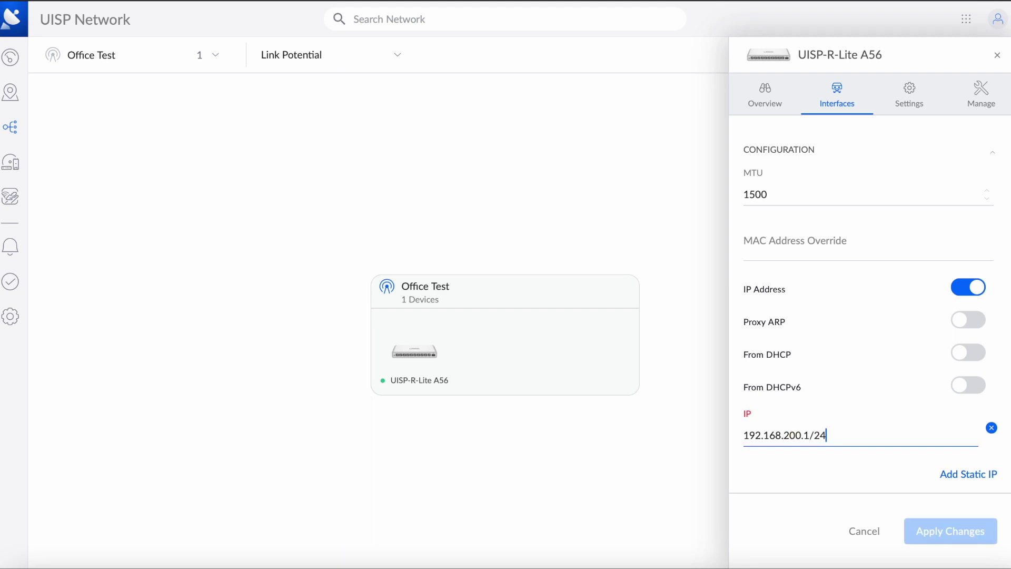
{"action": "left_click", "coordinate": [962, 540]}
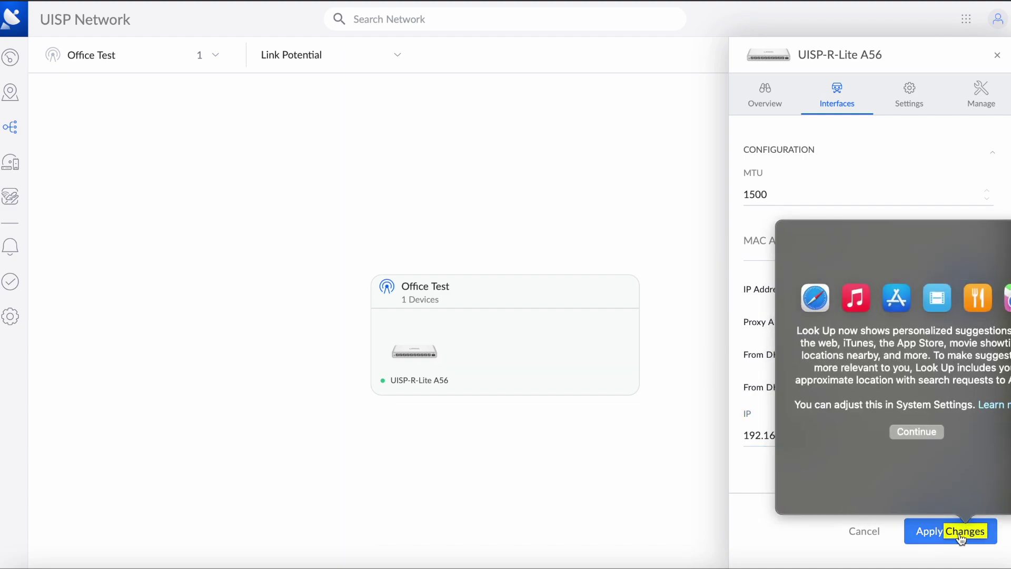
Dismiss the Look Up popover and apply port 9's static IP 192.168.200.1/24
{"action": "left_click", "coordinate": [961, 538]}
{"action": "left_click", "coordinate": [960, 536]}
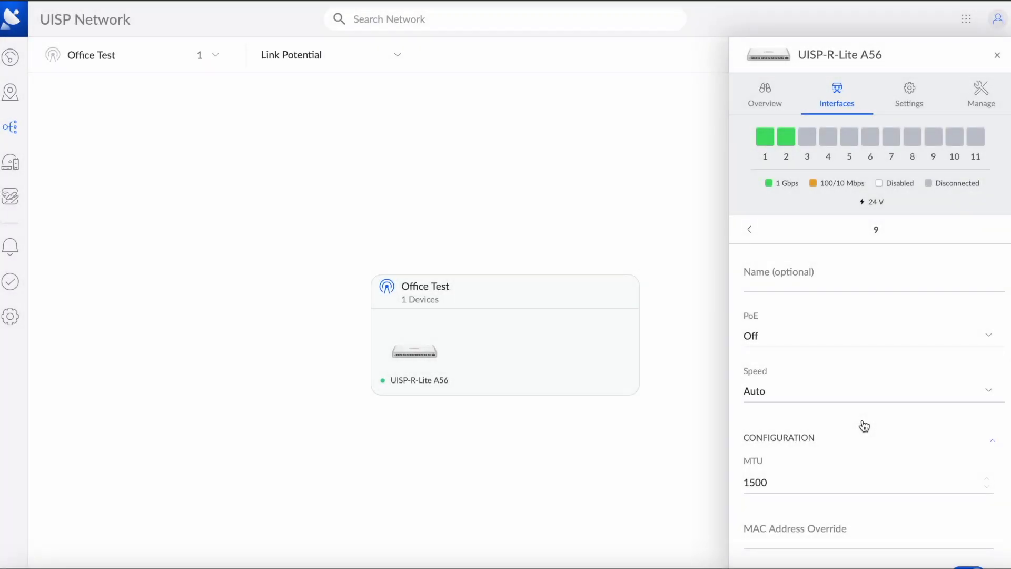
{"action": "scroll", "coordinate": [864, 426], "scroll_direction": "down", "scroll_amount": 5}
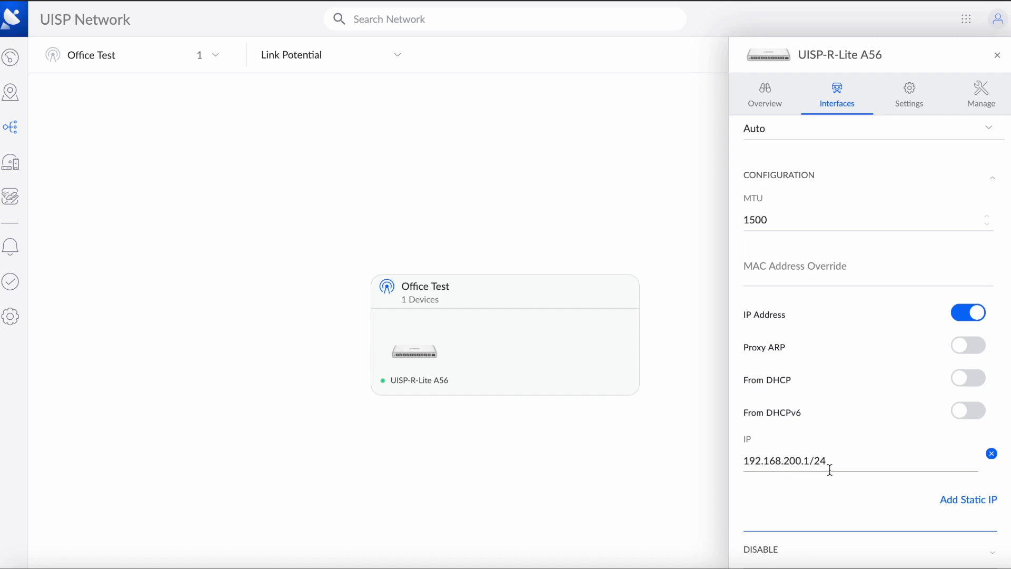
Add and apply a DHCP server on interface 9 serving 192.168.200.2–254
{"action": "left_click", "coordinate": [912, 95]}
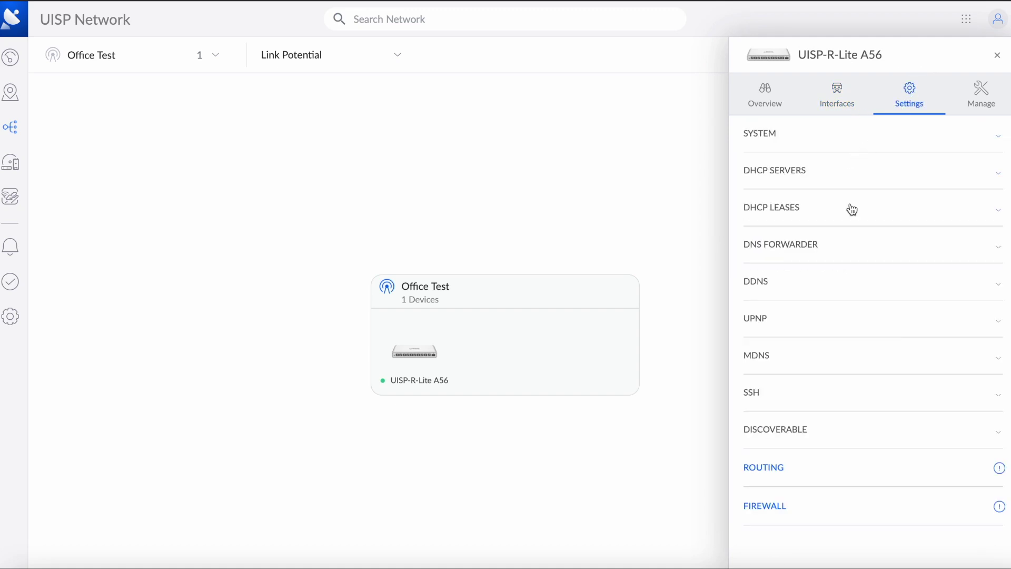
{"action": "left_click", "coordinate": [836, 186]}
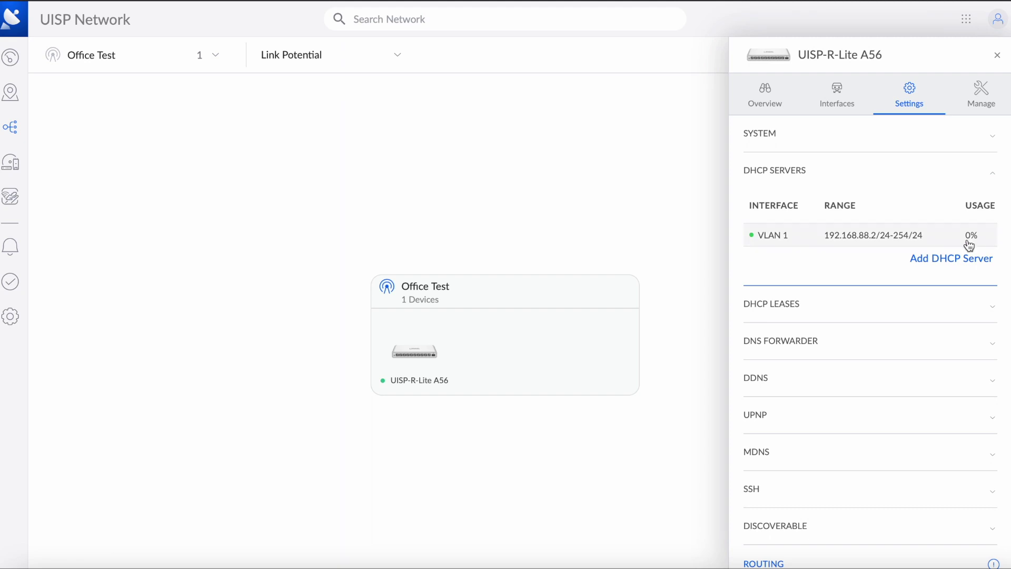
{"action": "left_click", "coordinate": [960, 265]}
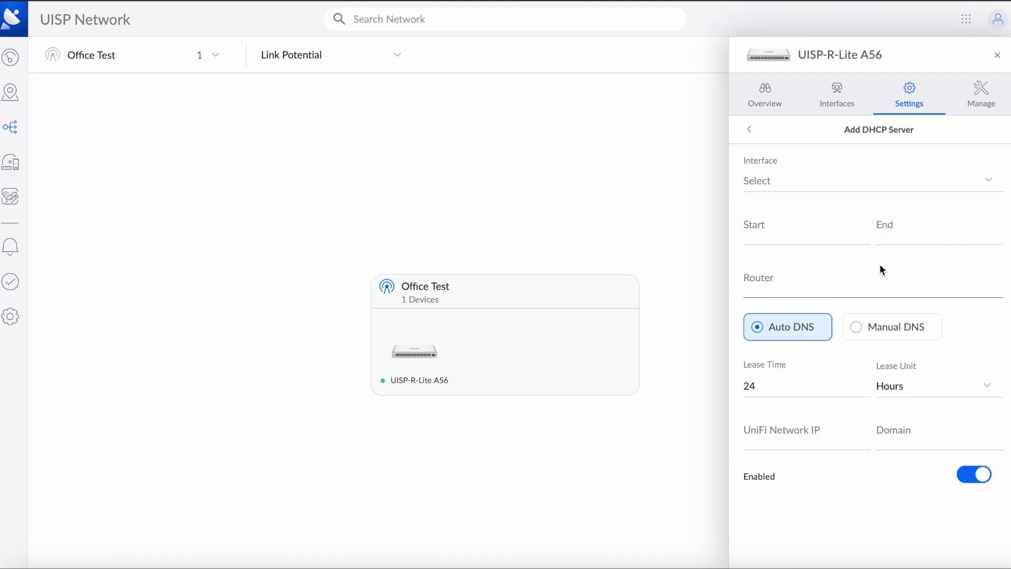
{"action": "left_click", "coordinate": [799, 173]}
{"action": "left_click", "coordinate": [787, 207]}
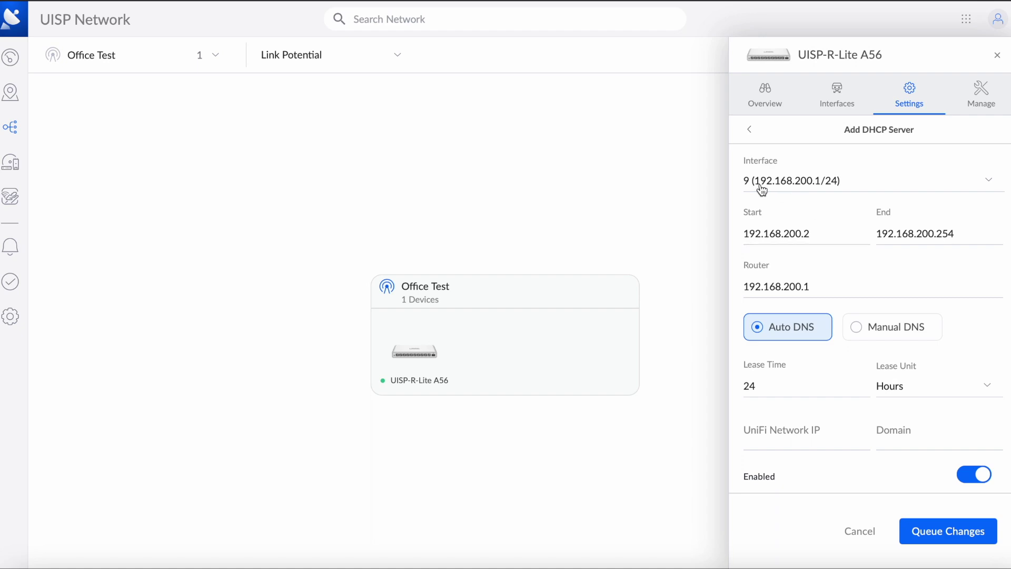
{"action": "left_click", "coordinate": [764, 232]}
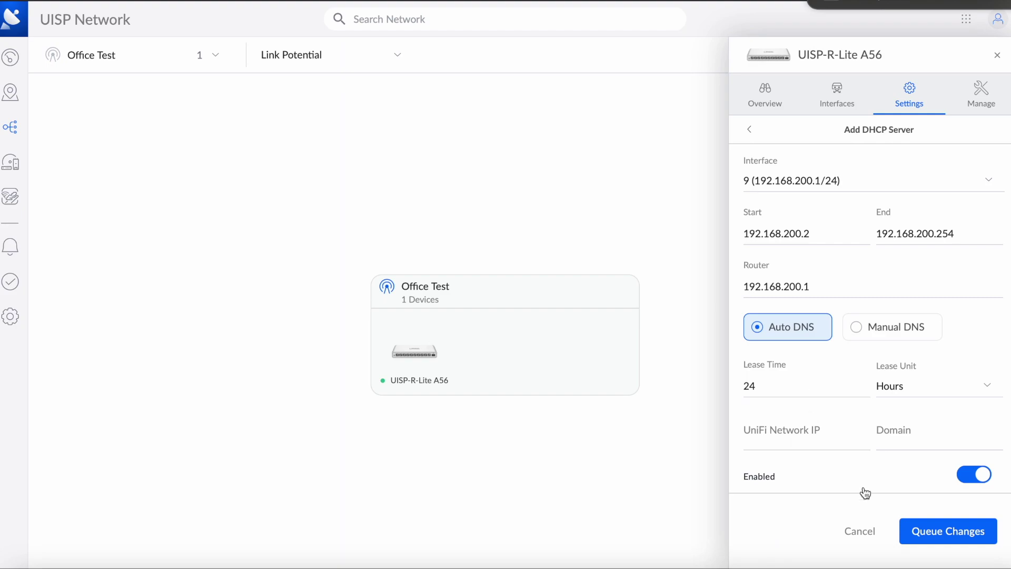
{"action": "left_click", "coordinate": [928, 536]}
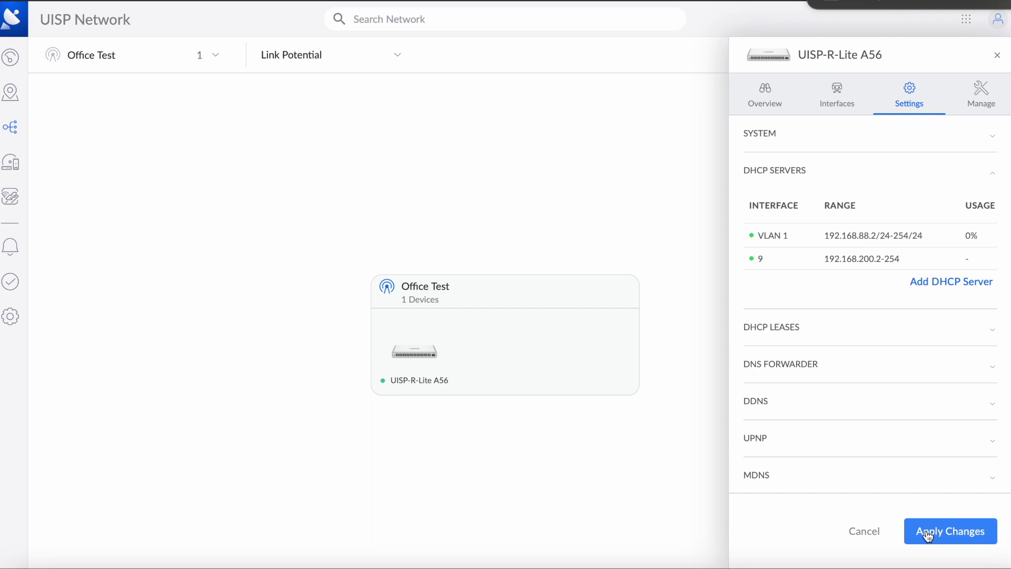
{"action": "left_click", "coordinate": [928, 536]}
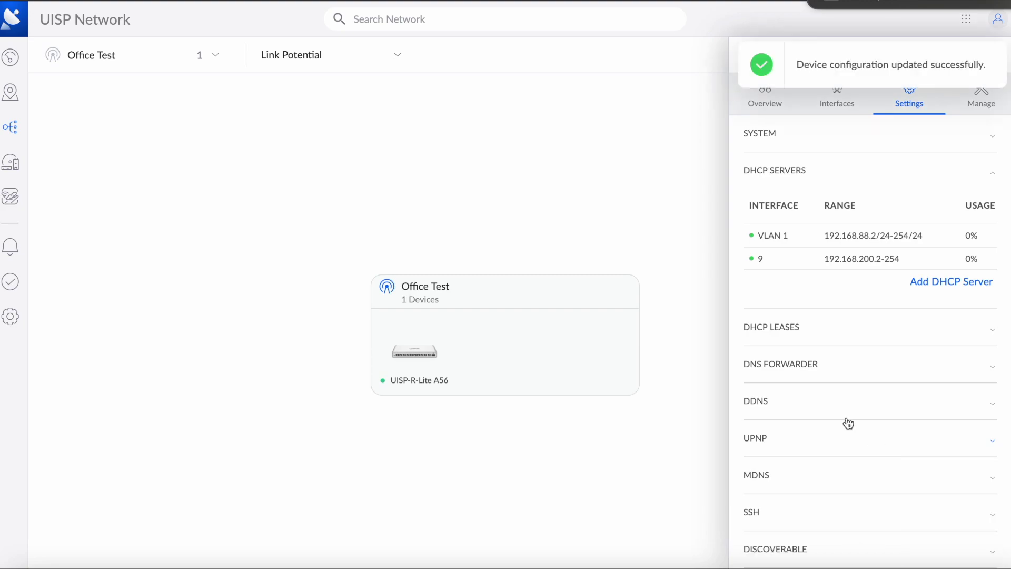
{"action": "left_click", "coordinate": [837, 105]}
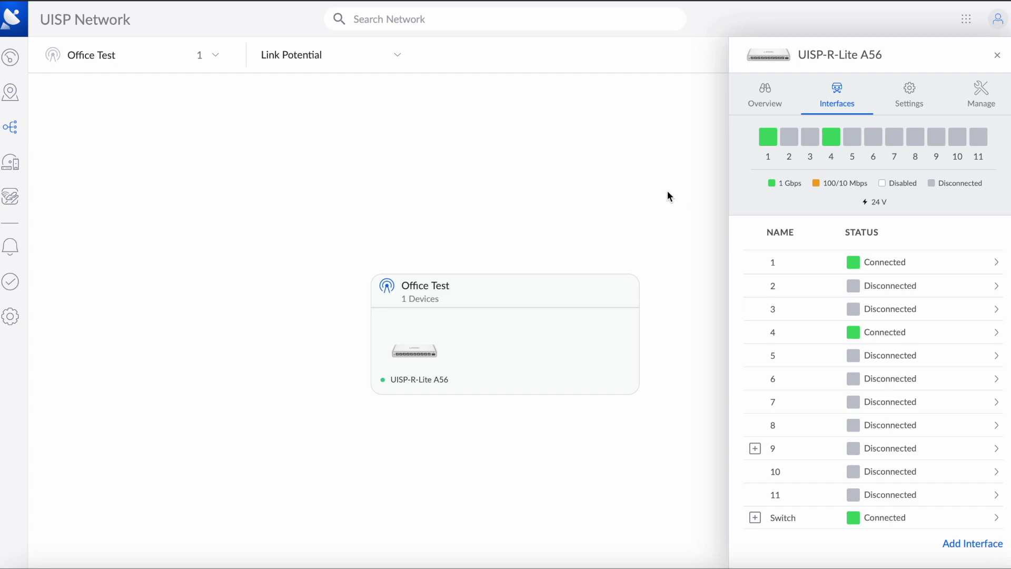
Add a VLAN interface named VLAN10-SecurityCamera with ID 10 on parent interface 10
{"action": "left_click", "coordinate": [965, 547]}
{"action": "left_click", "coordinate": [805, 283]}
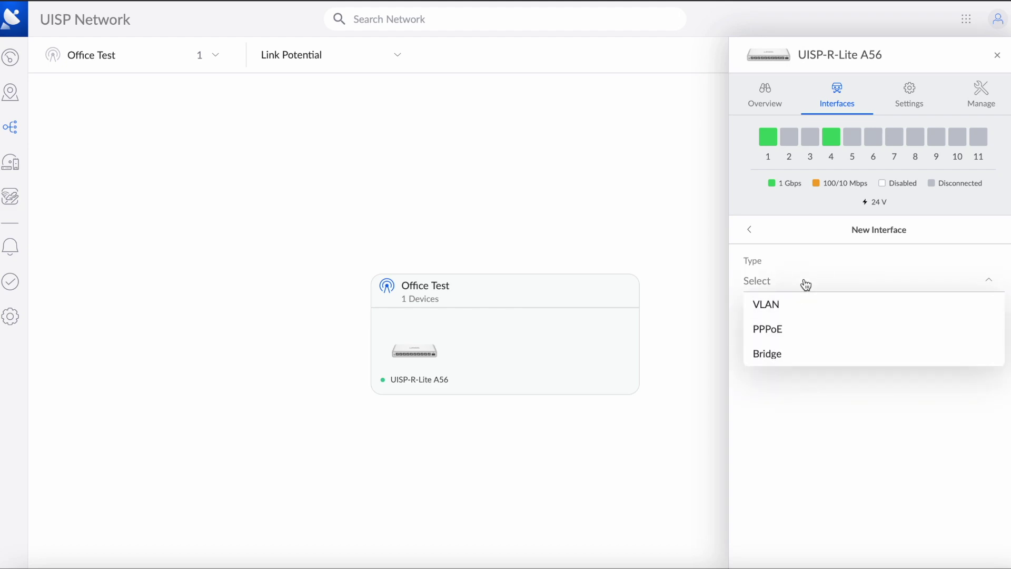
{"action": "left_click", "coordinate": [795, 310]}
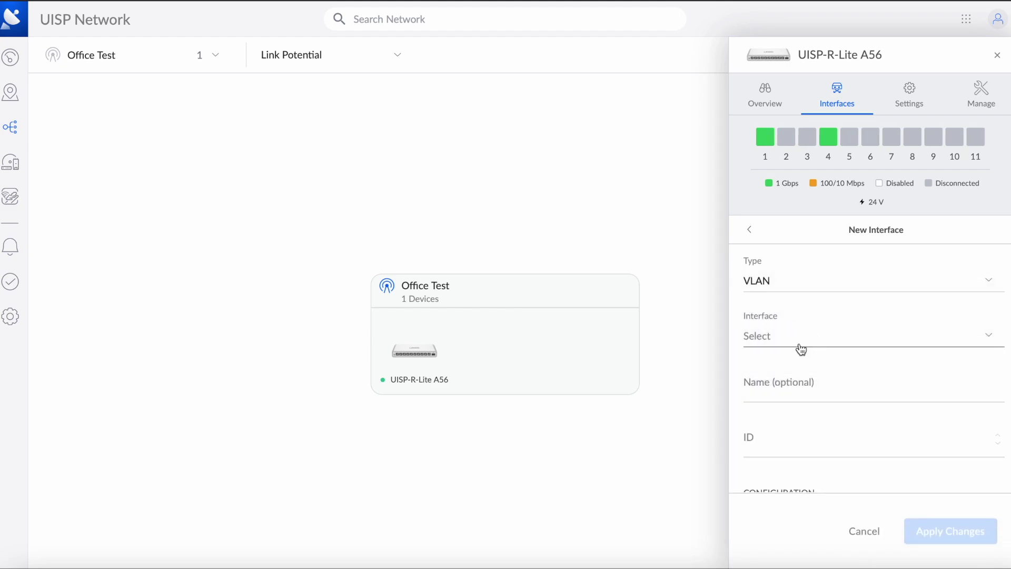
{"action": "left_click", "coordinate": [804, 343]}
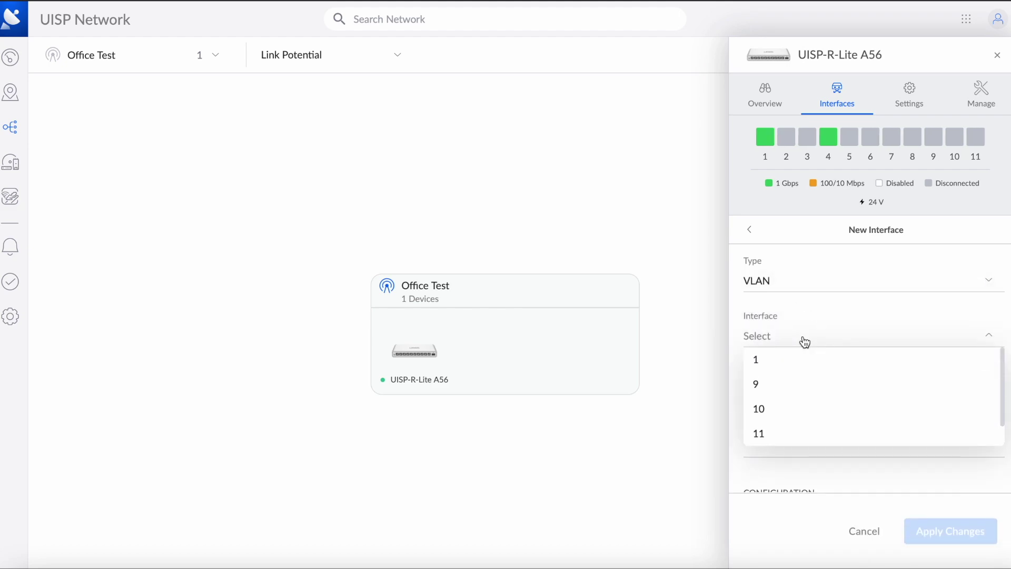
{"action": "left_click", "coordinate": [786, 416]}
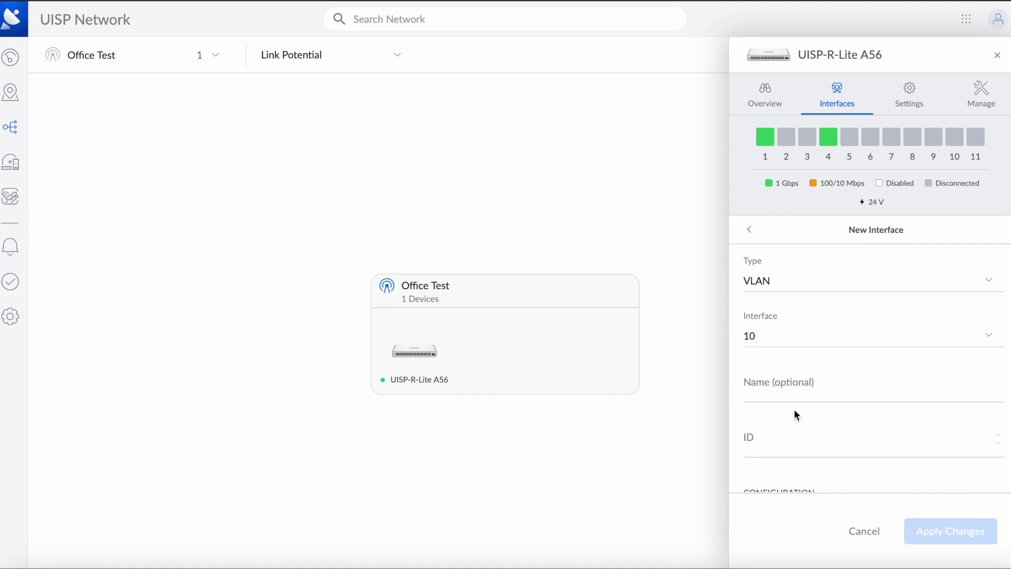
{"action": "left_click", "coordinate": [837, 385]}
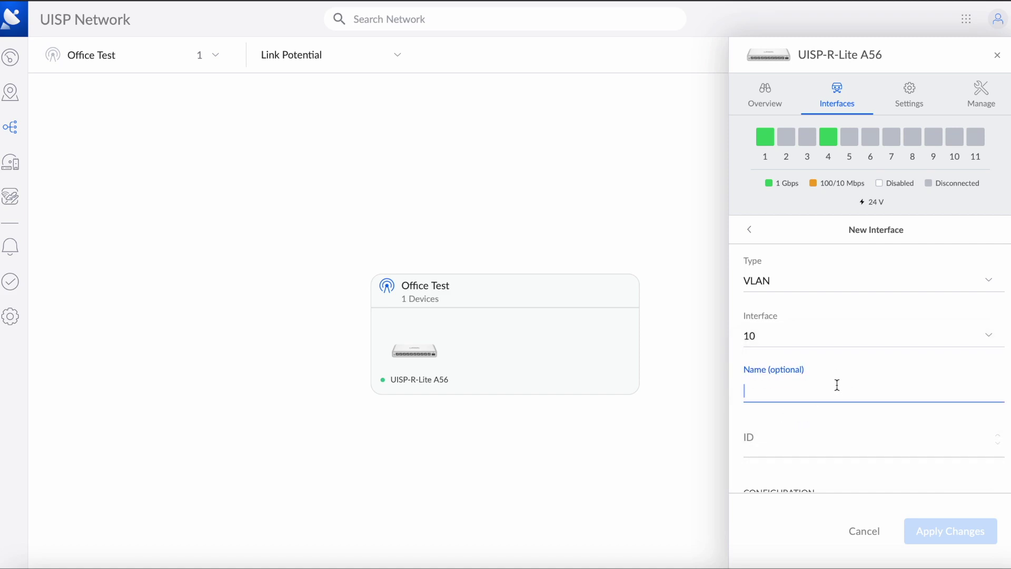
{"action": "type", "text": "VLAN10-SecurityCamera"}
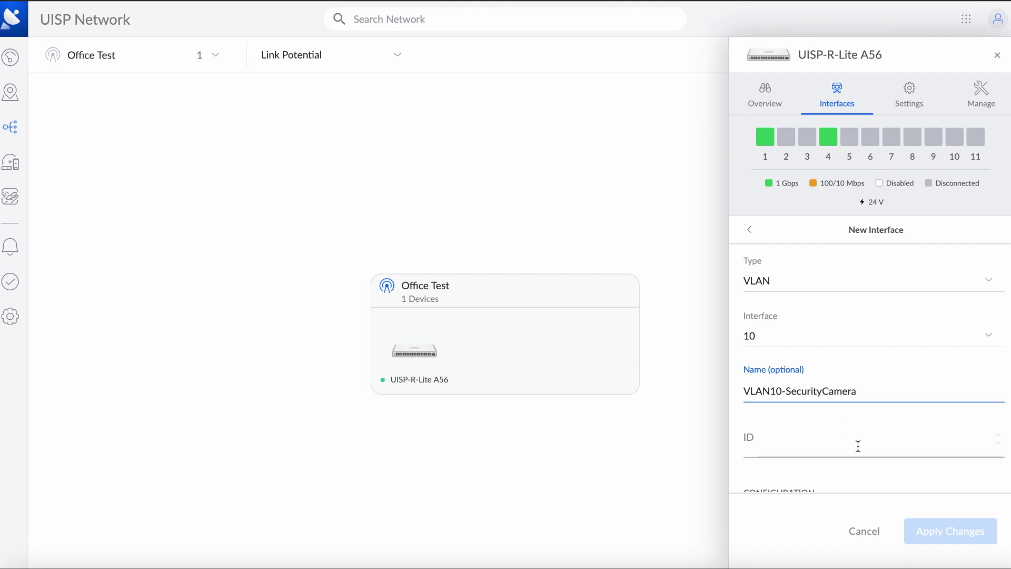
{"action": "left_click", "coordinate": [804, 450]}
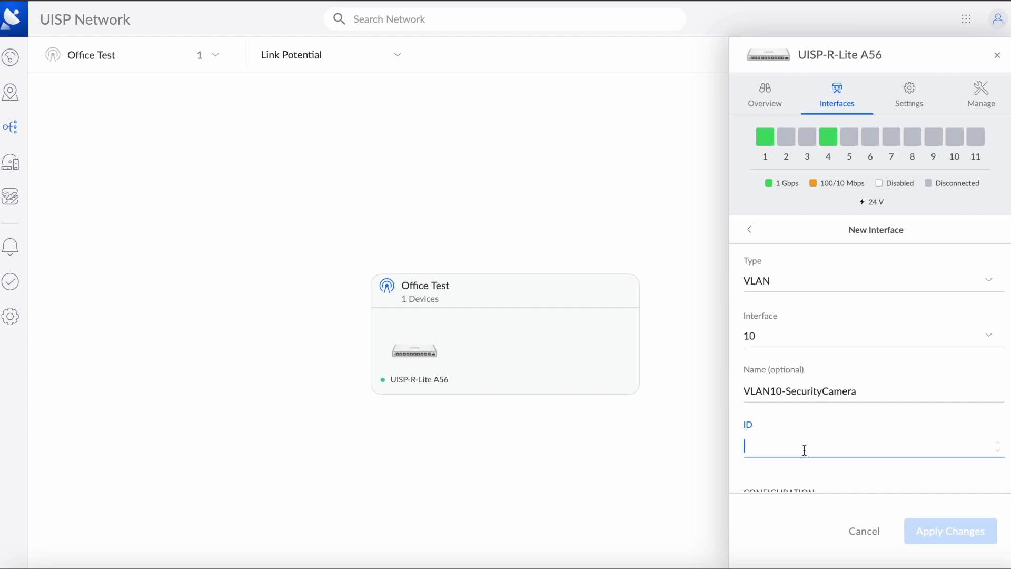
{"action": "type", "text": "1"}
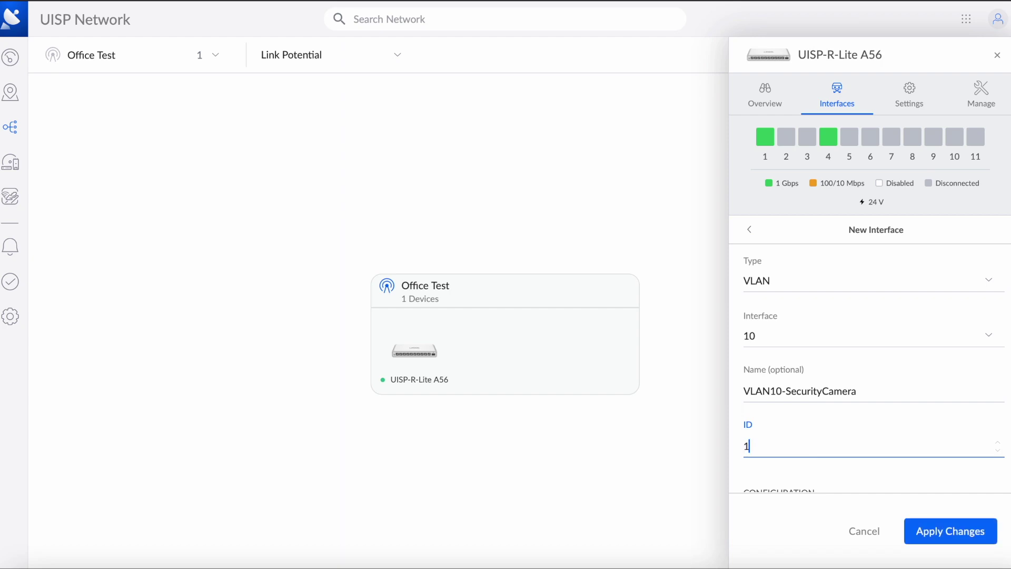
{"action": "type", "text": "0"}
{"action": "scroll", "coordinate": [863, 424], "scroll_direction": "down", "scroll_amount": 1}
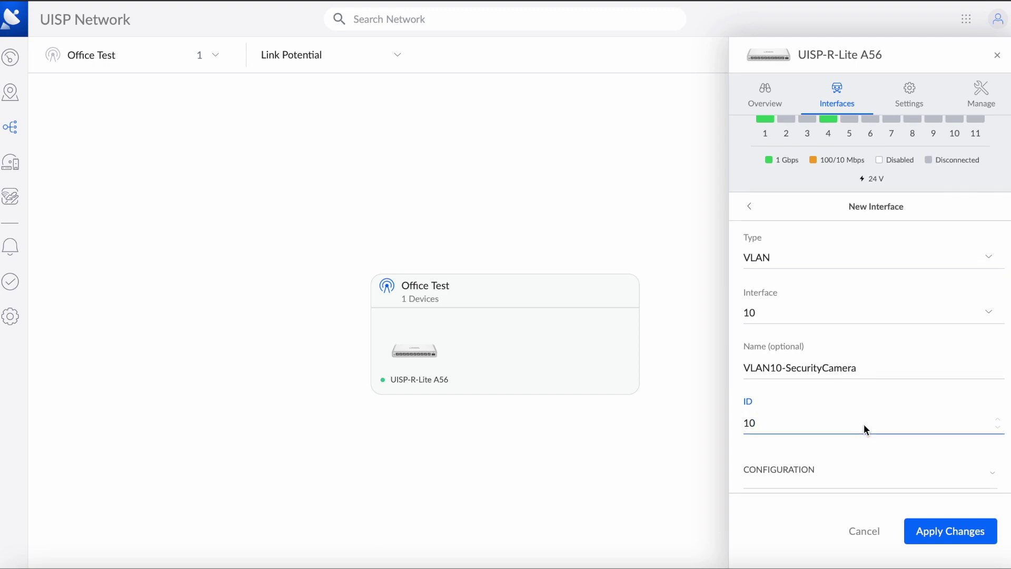
{"action": "left_click", "coordinate": [931, 534]}
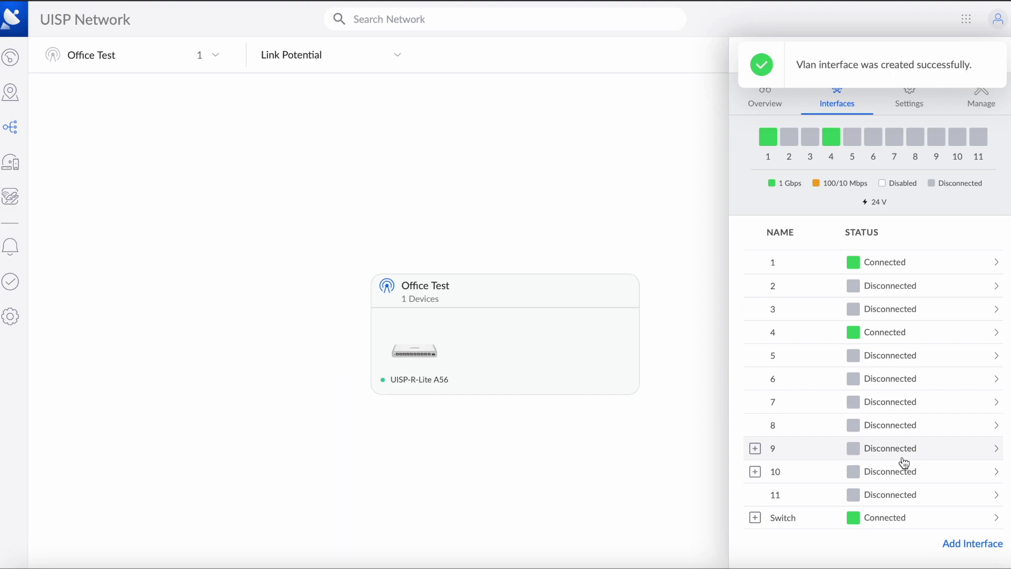
Enable IP addressing on interface 10 and save static IP 10.100.22.1/24
{"action": "left_click", "coordinate": [826, 483]}
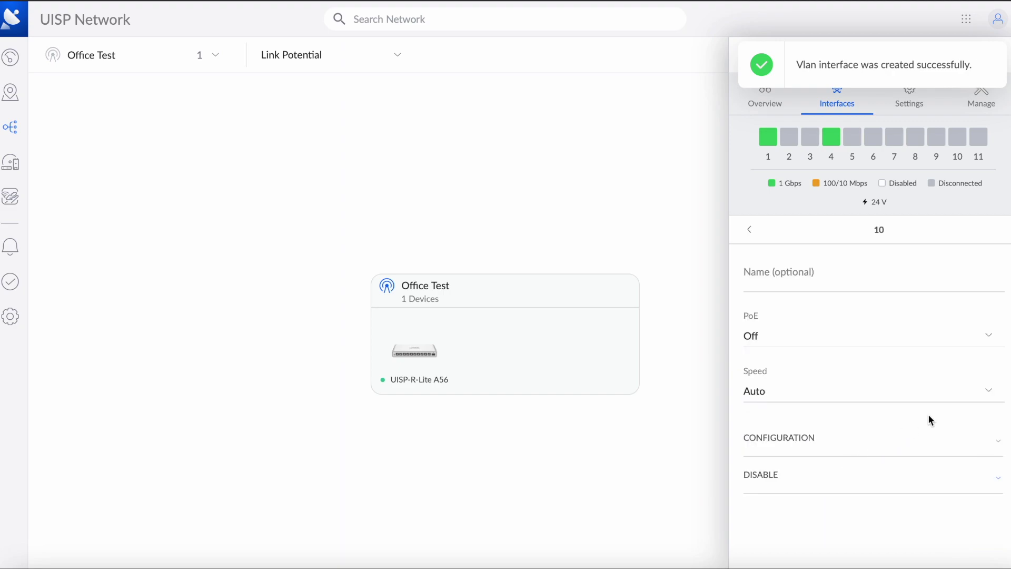
{"action": "left_click", "coordinate": [914, 458]}
{"action": "scroll", "coordinate": [921, 429], "scroll_direction": "down", "scroll_amount": 3}
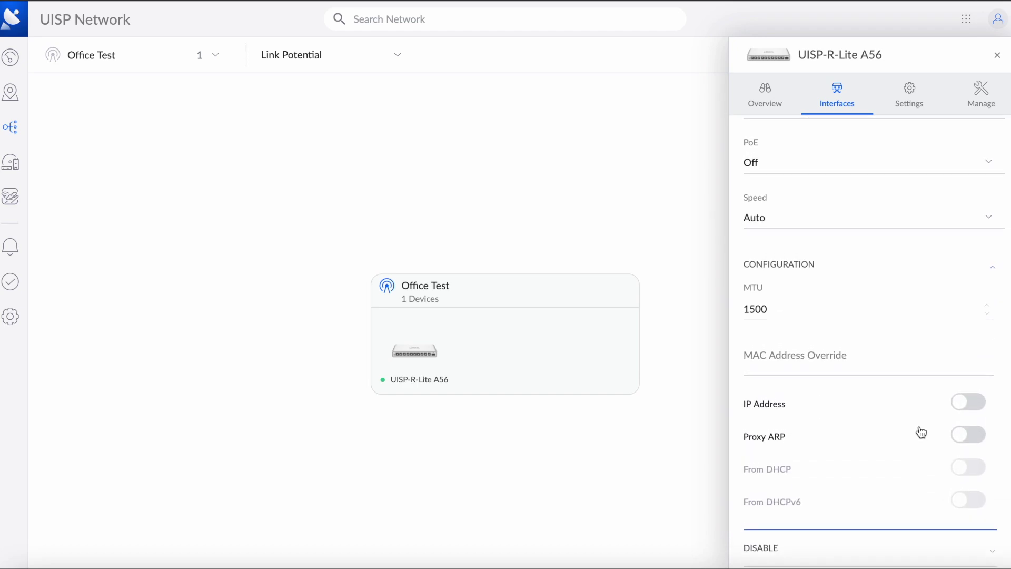
{"action": "left_click", "coordinate": [980, 410]}
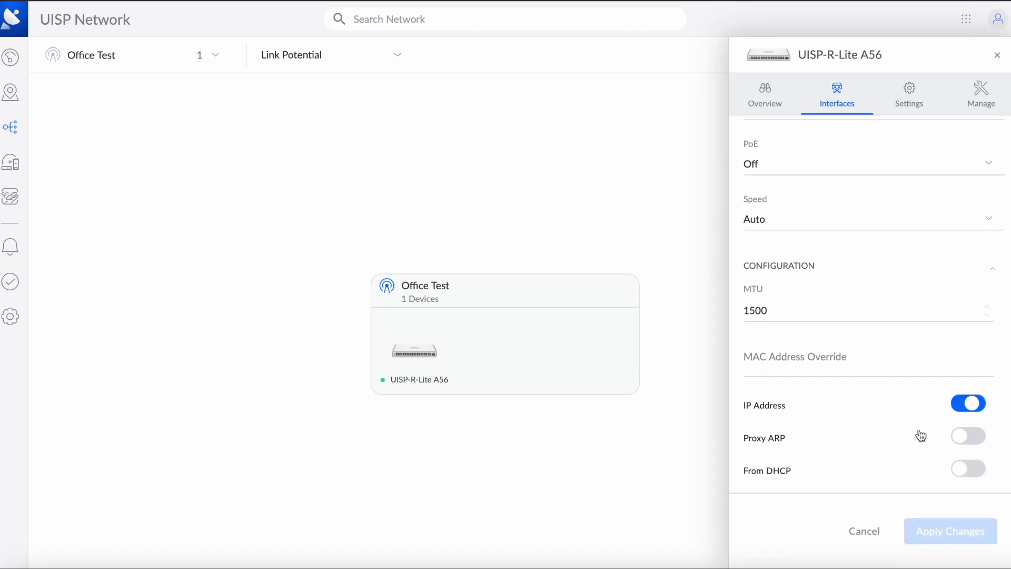
{"action": "scroll", "coordinate": [975, 472], "scroll_direction": "down", "scroll_amount": 2}
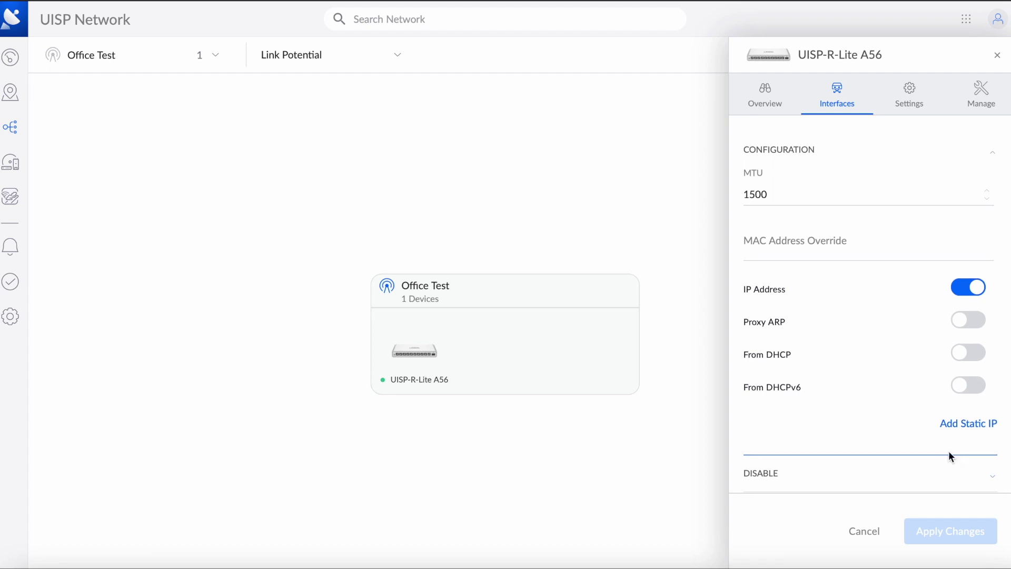
{"action": "left_click", "coordinate": [968, 423]}
{"action": "left_click", "coordinate": [844, 427]}
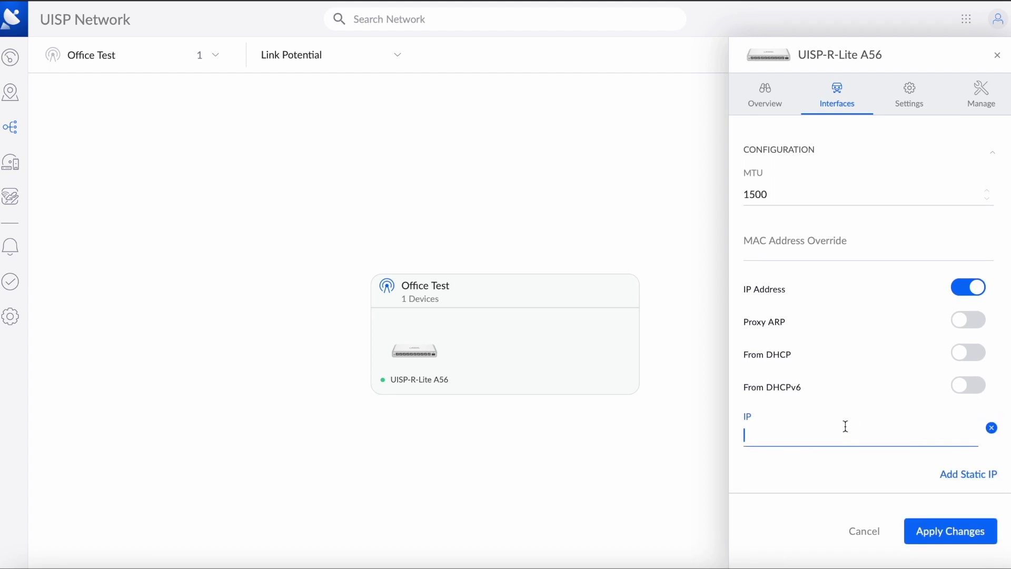
{"action": "type", "text": "10."}
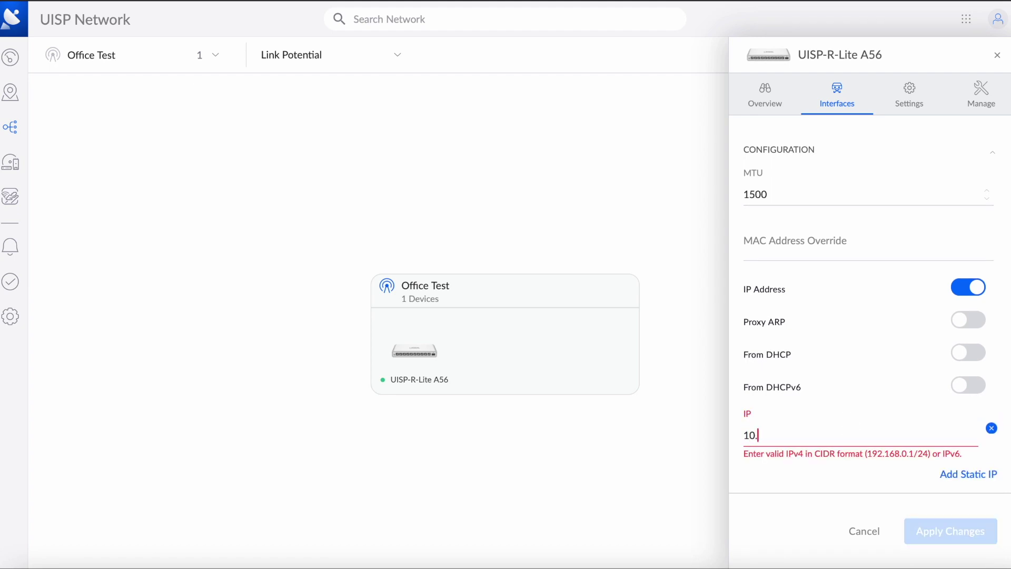
{"action": "type", "text": "100.22.1/24"}
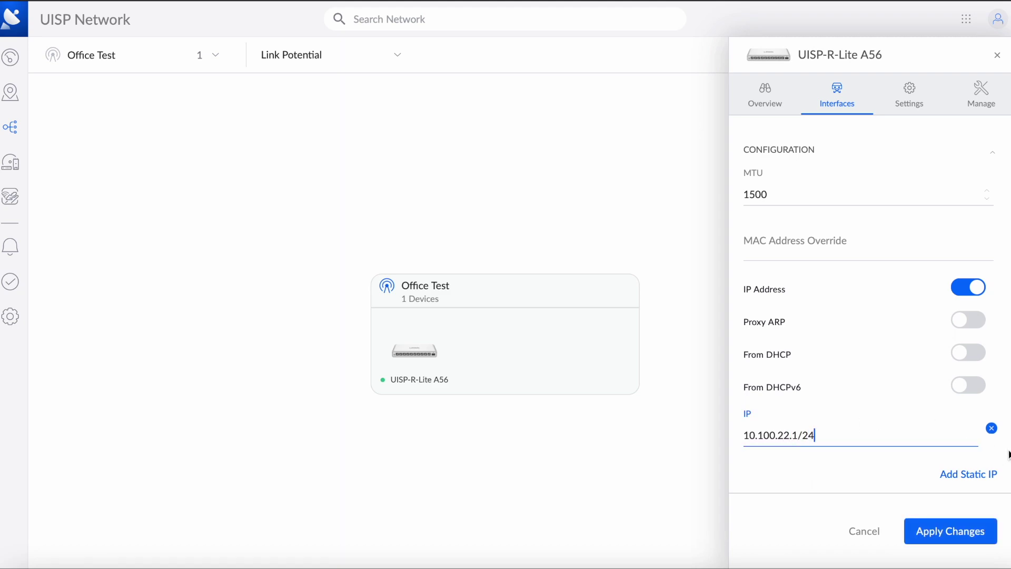
{"action": "left_click", "coordinate": [976, 531]}
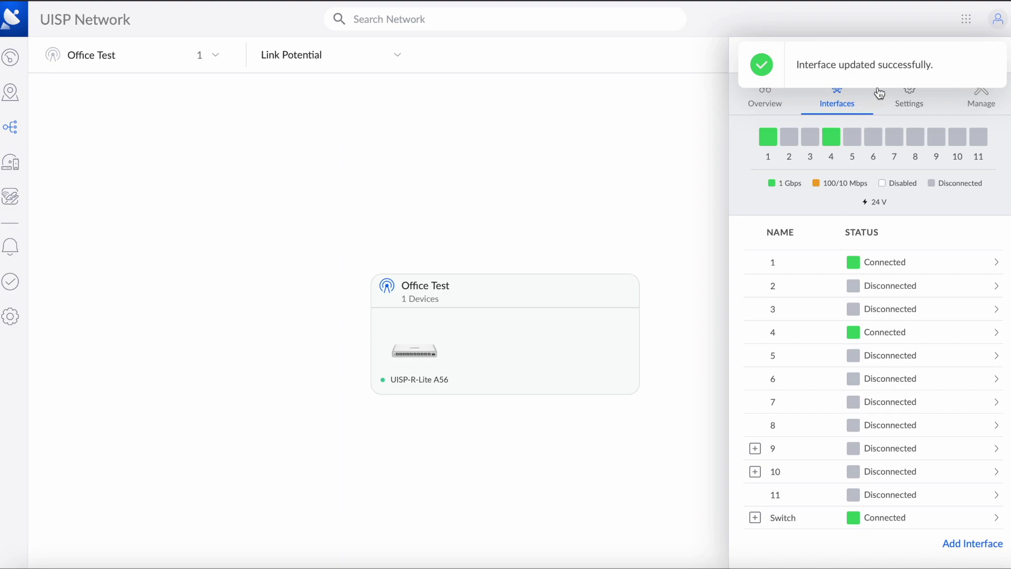
{"action": "triple_click", "coordinate": [924, 66]}
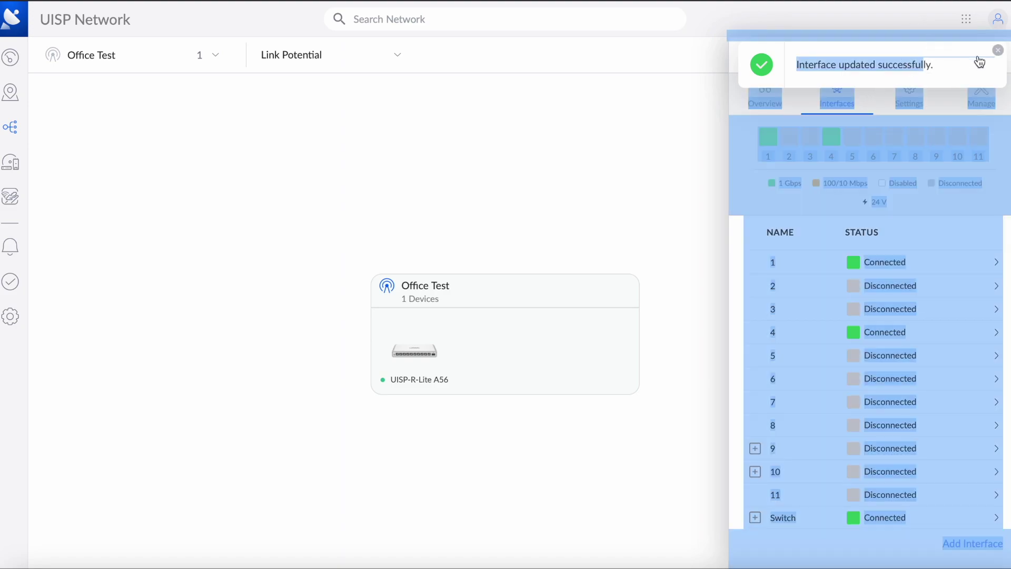
Add and apply a DHCP server on interface 10 serving 10.100.22.2–254
{"action": "left_click", "coordinate": [997, 53]}
{"action": "left_click", "coordinate": [912, 98]}
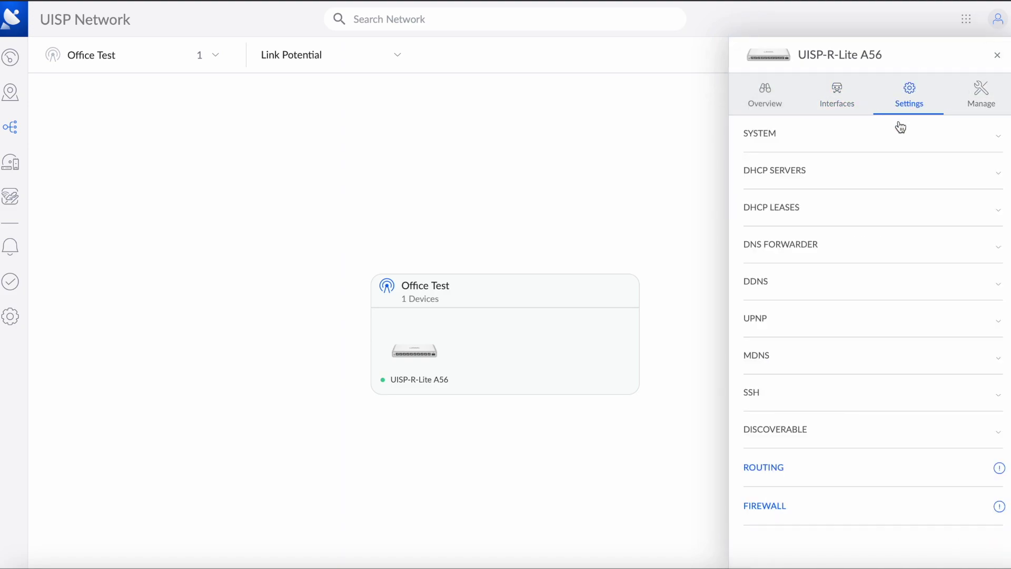
{"action": "left_click", "coordinate": [818, 173]}
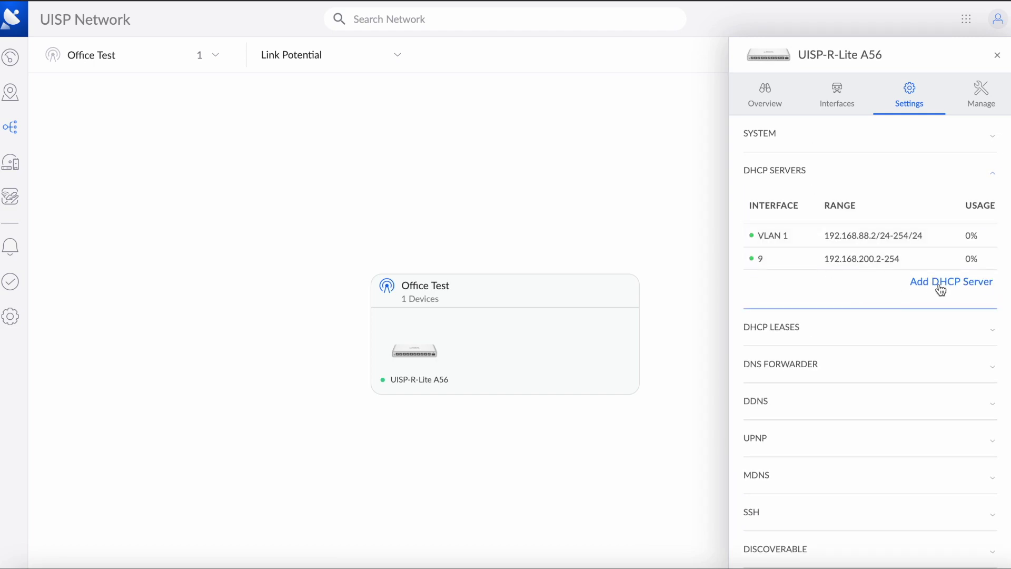
{"action": "left_click", "coordinate": [931, 282]}
{"action": "left_click", "coordinate": [819, 187]}
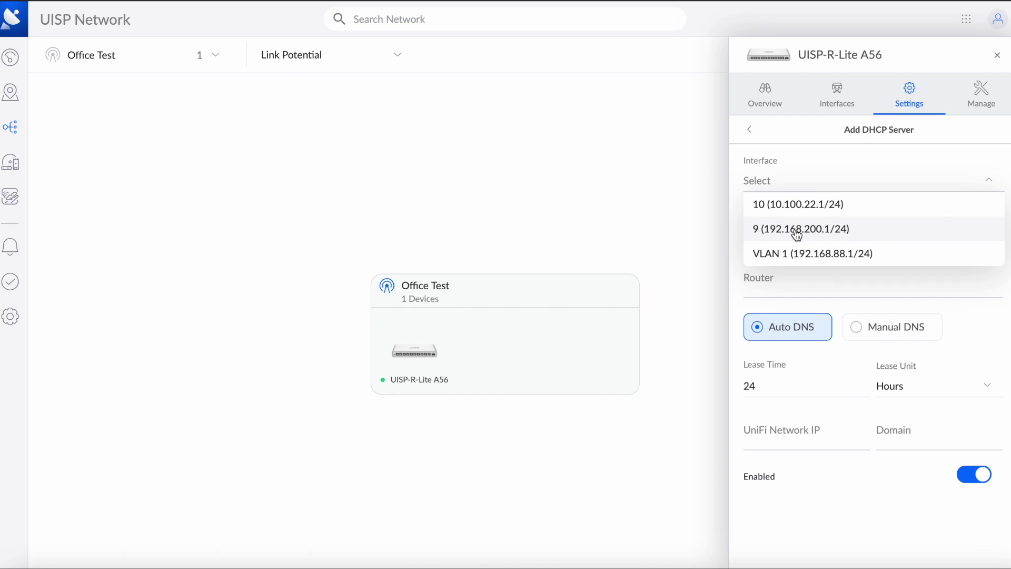
{"action": "left_click", "coordinate": [794, 207]}
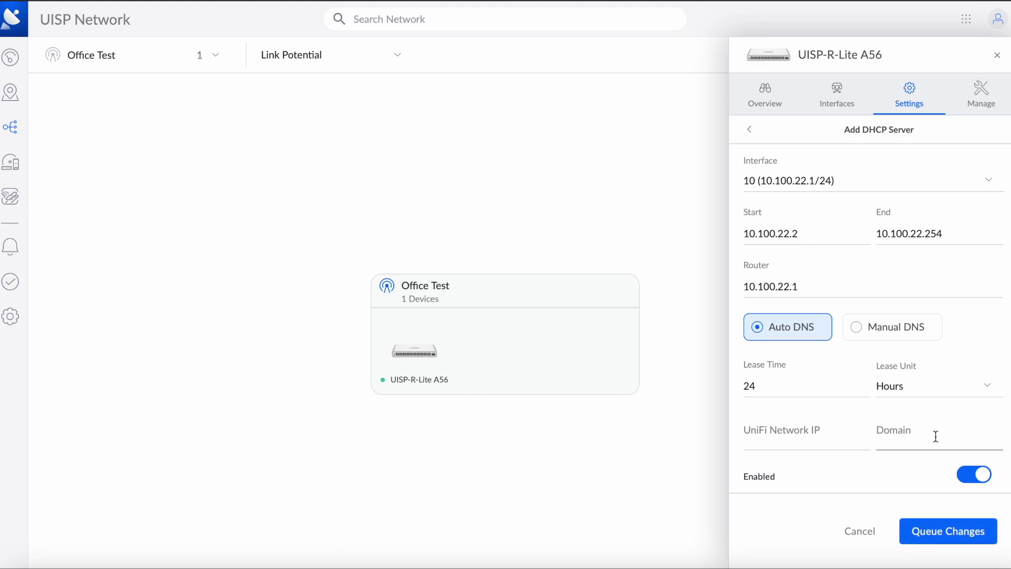
{"action": "left_click", "coordinate": [930, 533]}
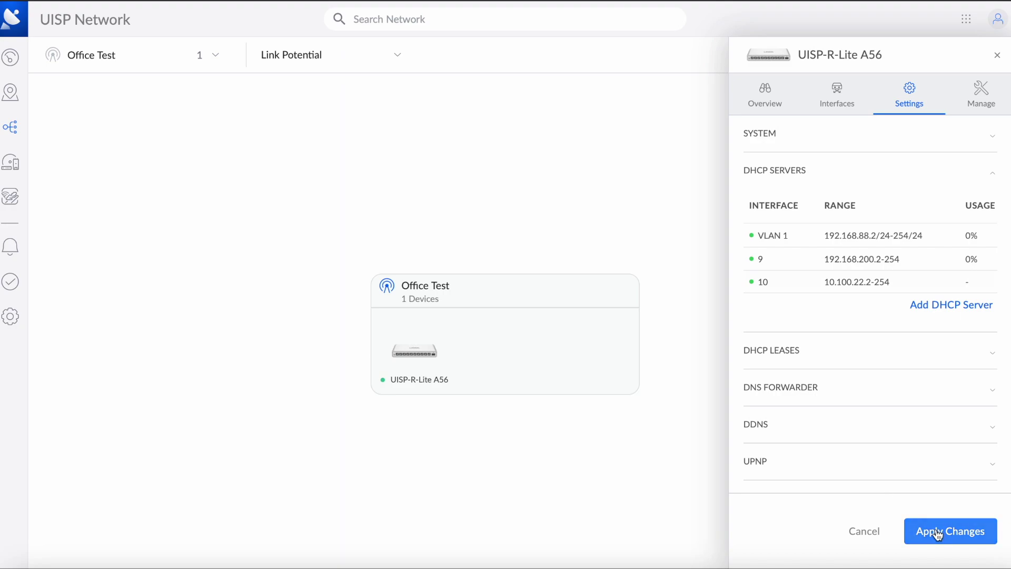
{"action": "left_click", "coordinate": [926, 533]}
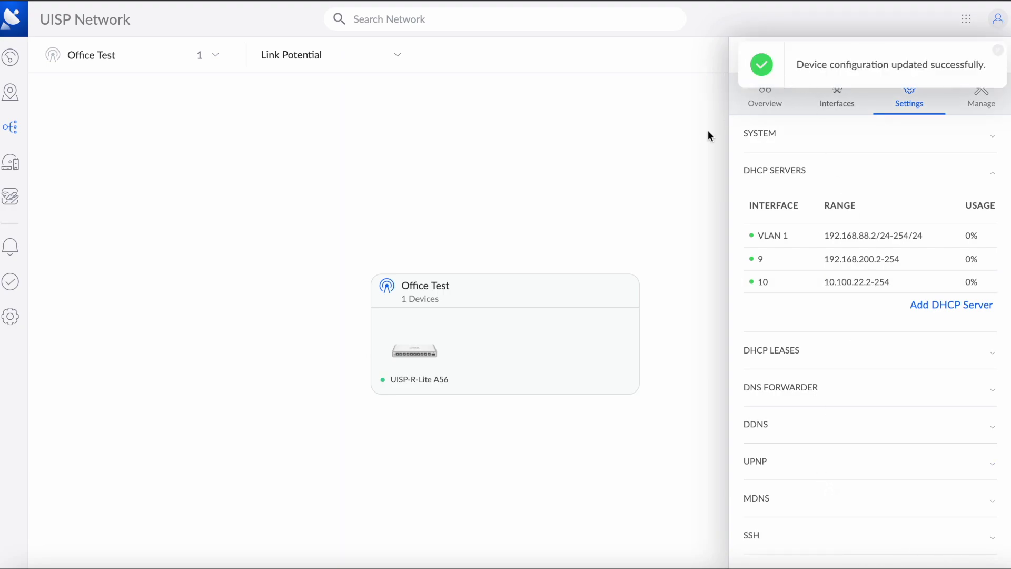
{"action": "left_click", "coordinate": [838, 106]}
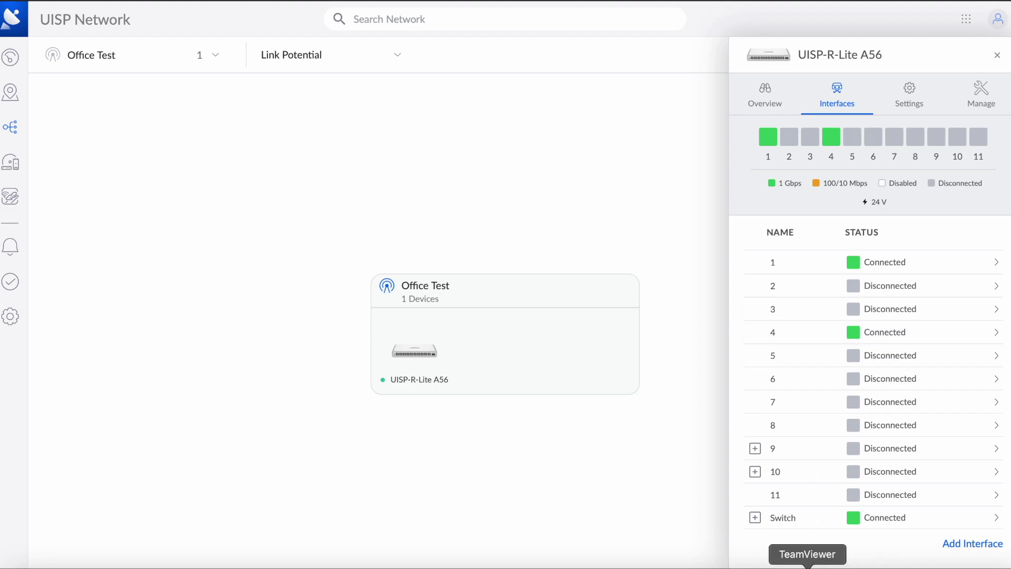
Check the Mac's USB LAN details for DHCP address 10.100.22.33 with router 10.100.22.1
{"action": "left_click", "coordinate": [610, 566]}
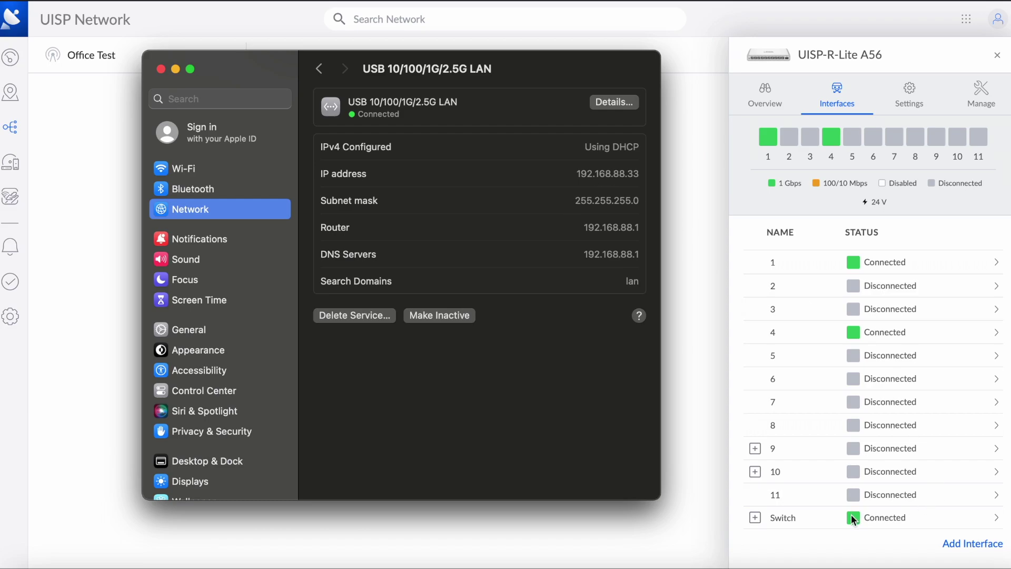
{"action": "left_click", "coordinate": [797, 265]}
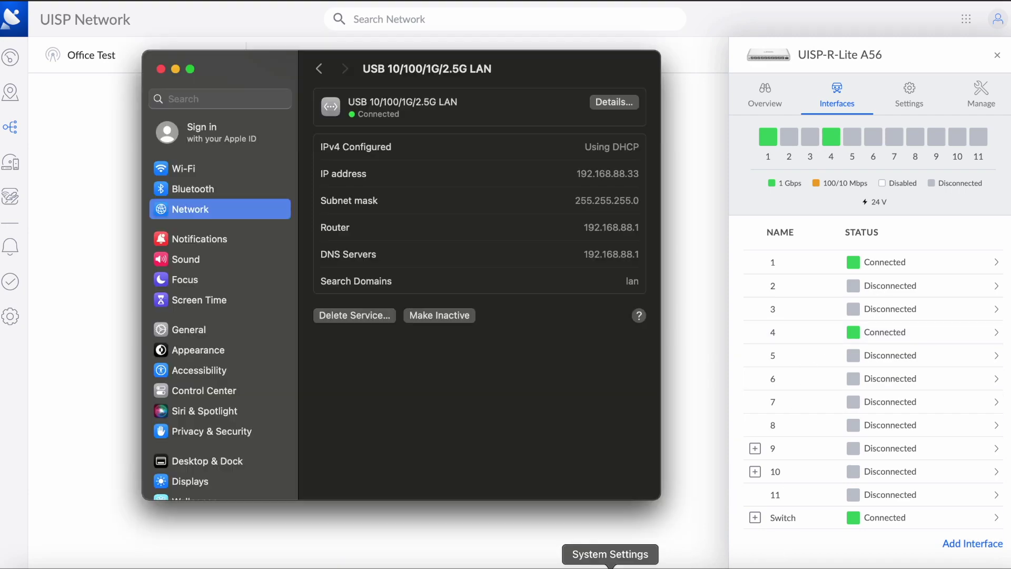
{"action": "left_click", "coordinate": [610, 559]}
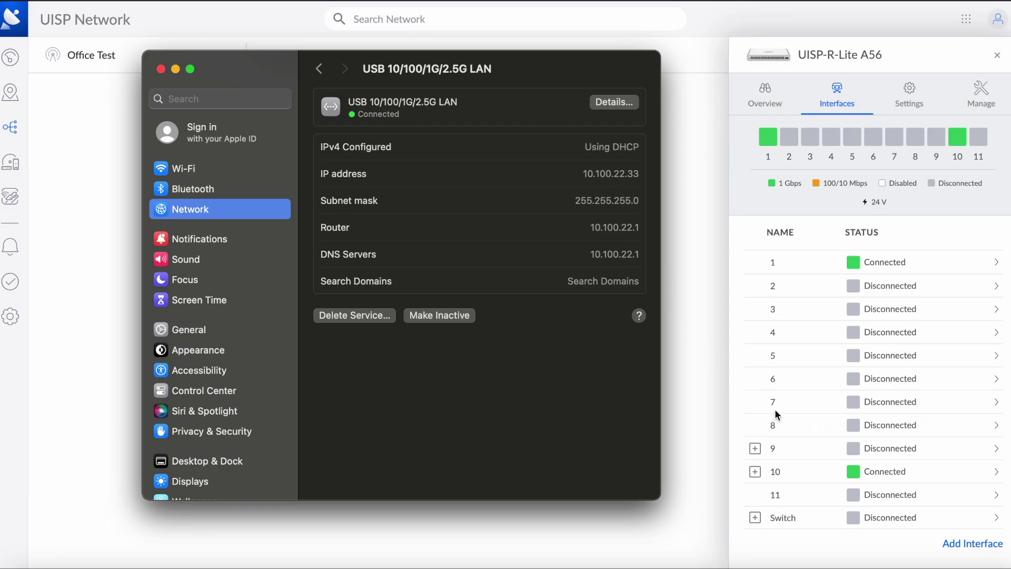
{"action": "left_click", "coordinate": [897, 566]}
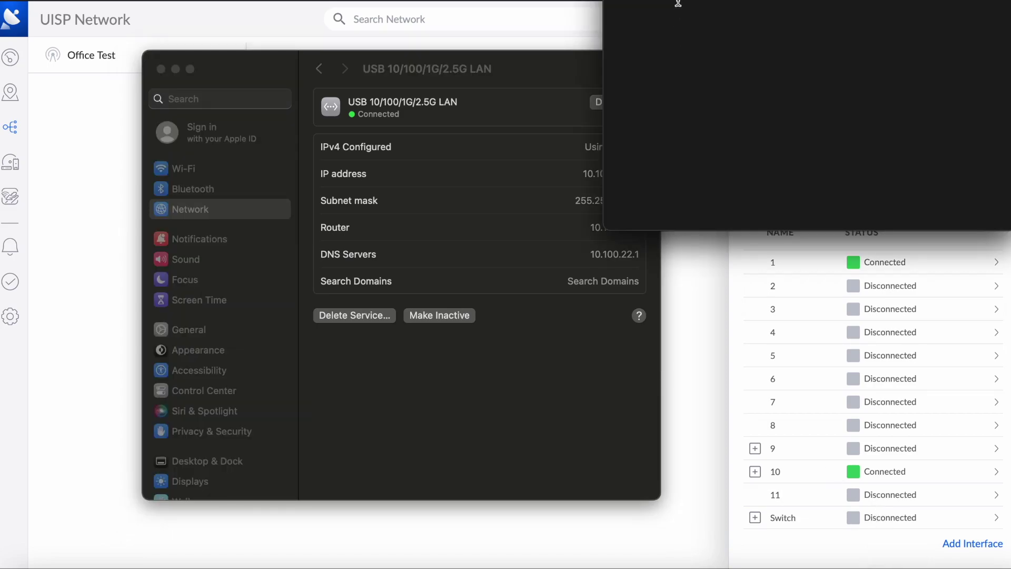
Ping google.com from Terminal, stopping after 6 packets with 0.0% loss
{"action": "key", "text": "Return"}
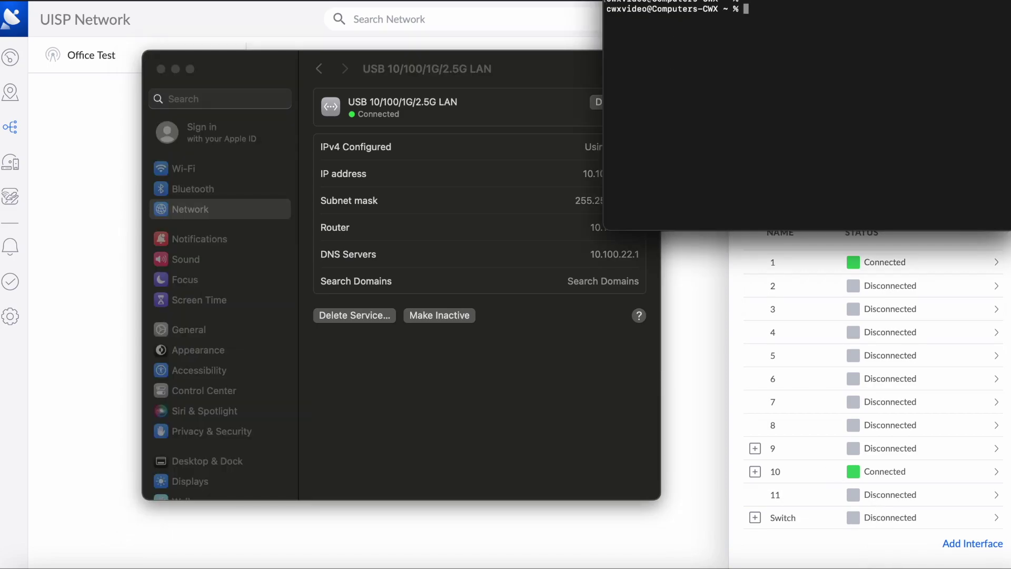
{"action": "type", "text": "ping google.com"}
{"action": "key", "text": "Return"}
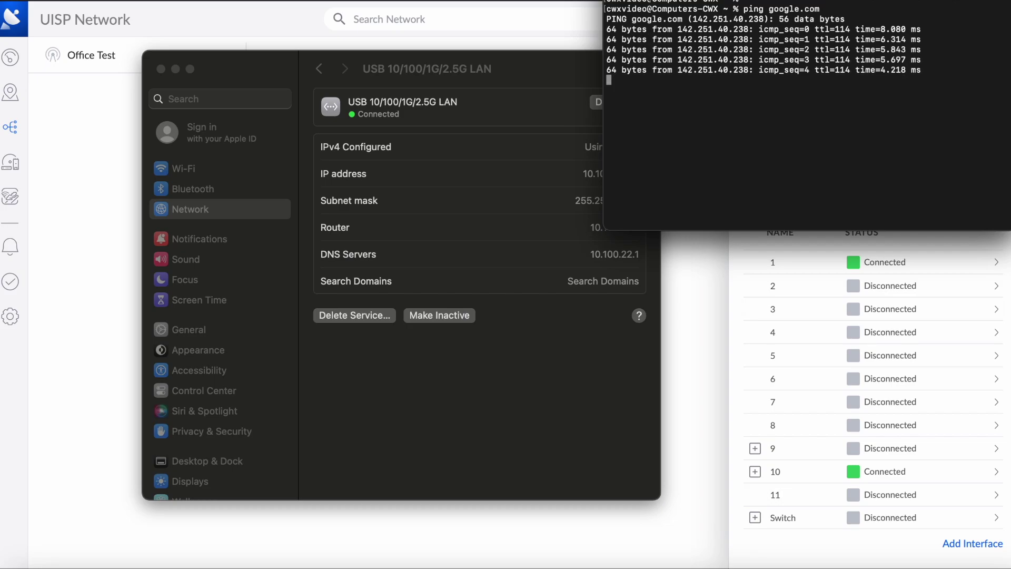
{"action": "key", "text": "ctrl+c"}
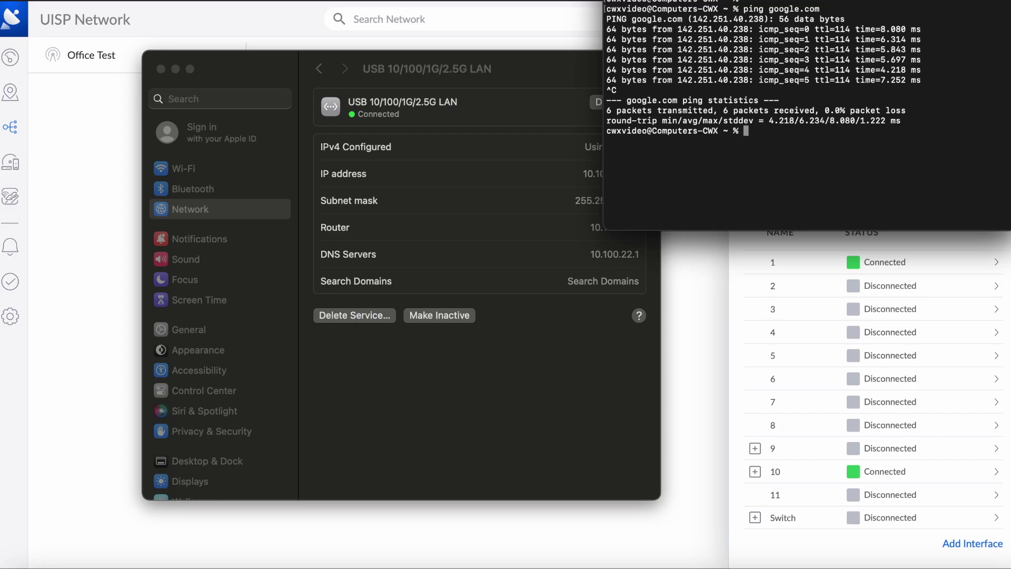